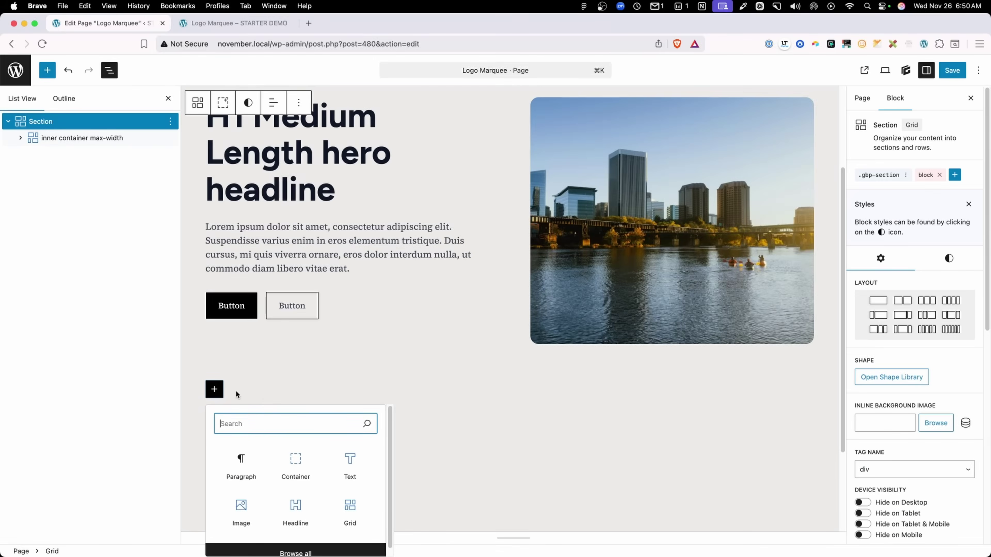
- Insert a Carousel block via 'car' and start it with the Basic layout
text(car)
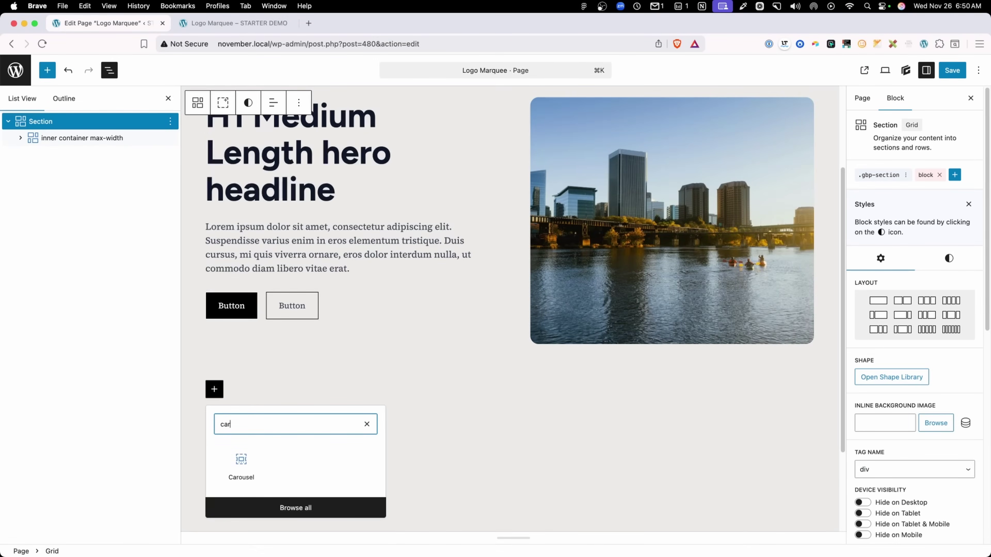
click(238, 463)
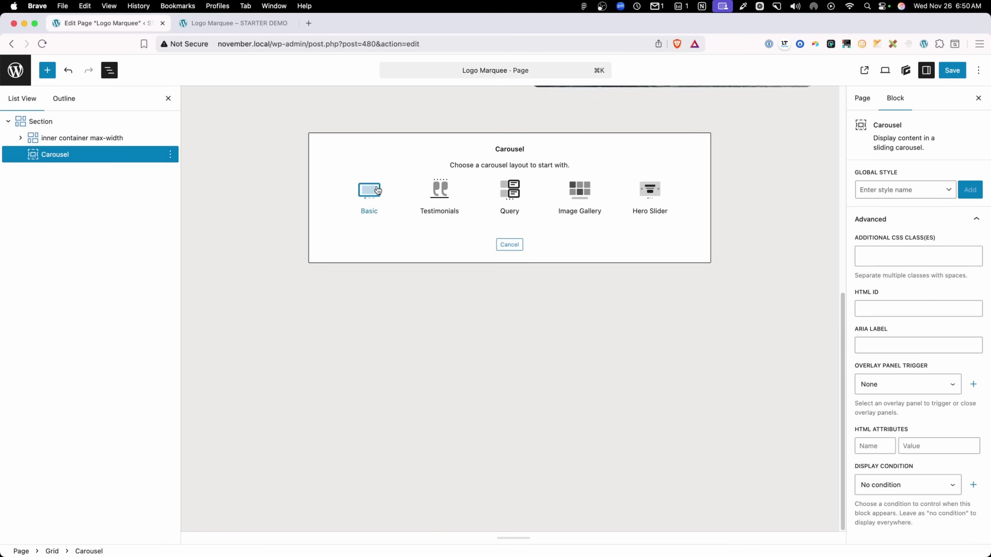
click(369, 190)
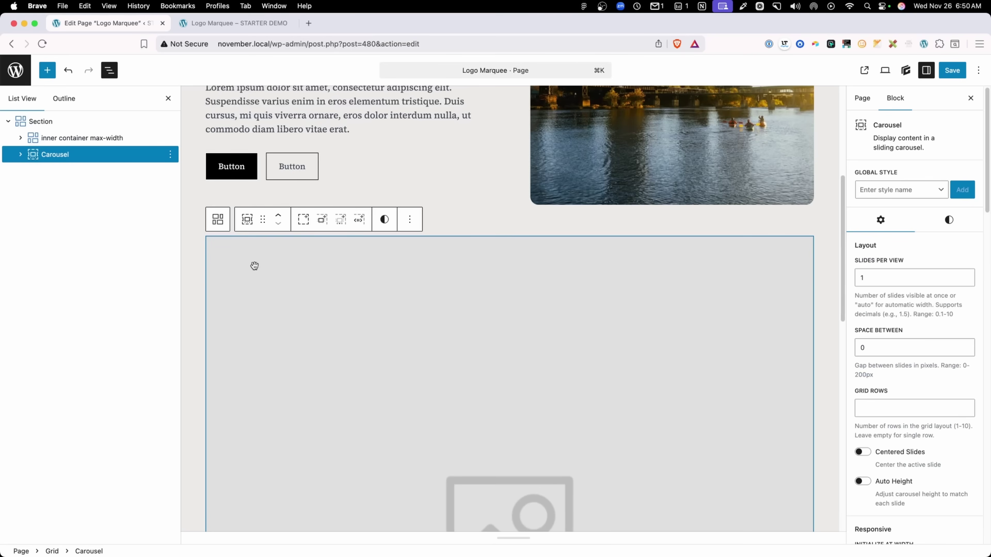
- Expand the carousel in List View down to the first item's image
click(21, 154)
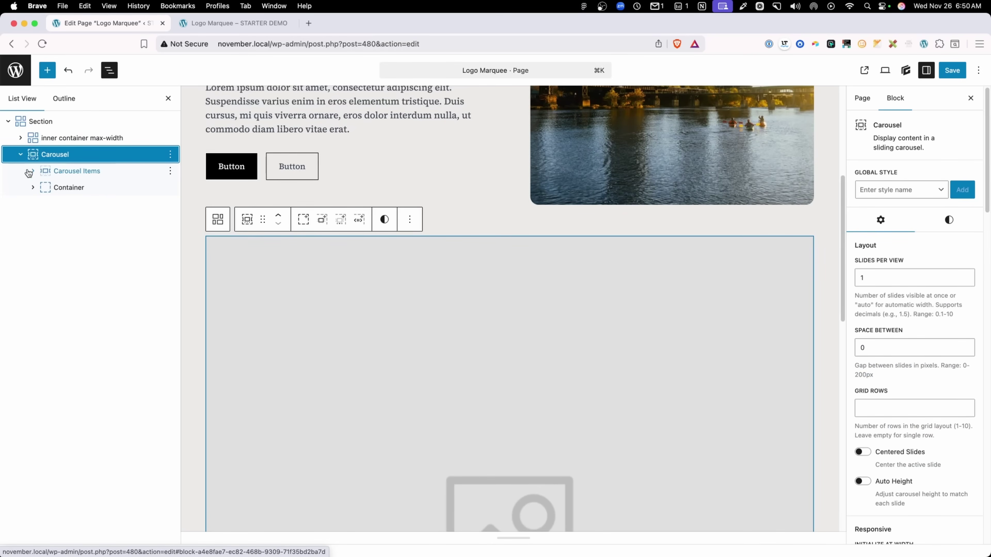
click(33, 171)
click(46, 188)
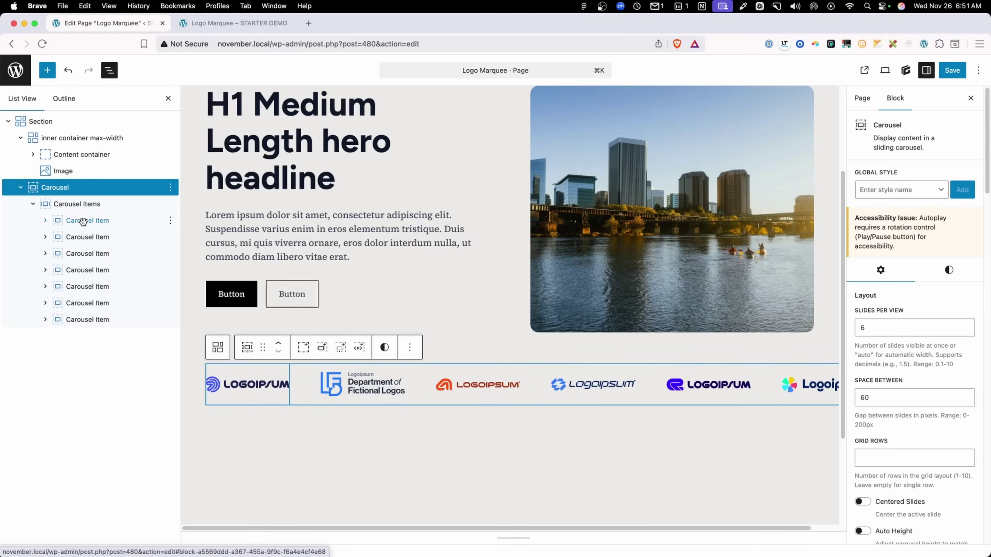
- Set Slides Per View to 7, save, and check the carousel on the live page
click(46, 221)
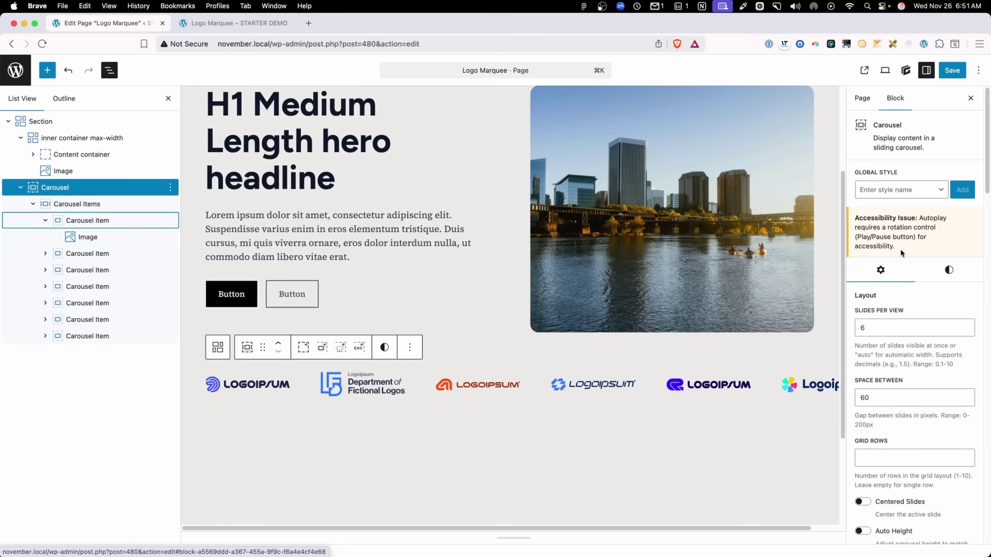
double_click(872, 324)
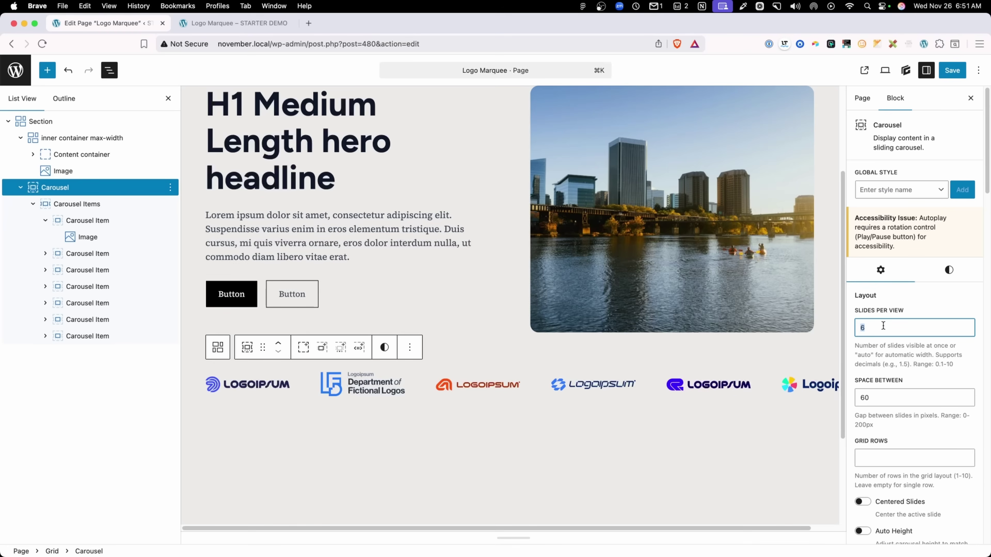
text(7)
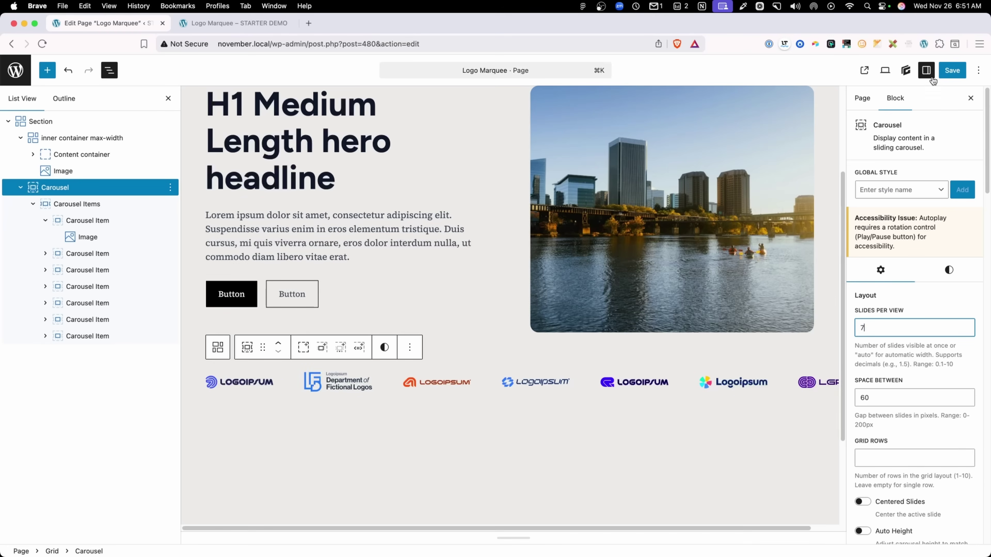
click(952, 70)
click(231, 28)
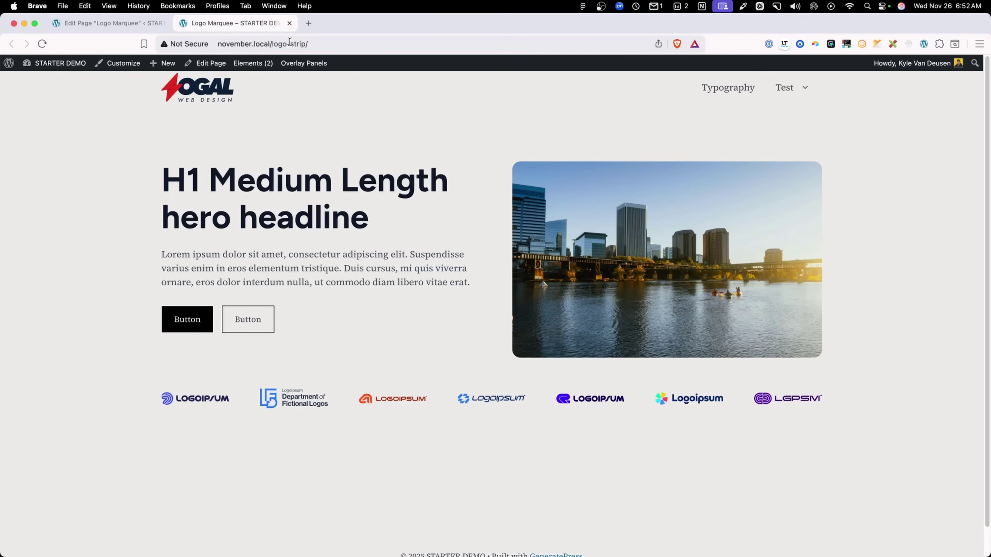
- Change Slides Per View to 4, save, and reload the live page to compare
click(109, 23)
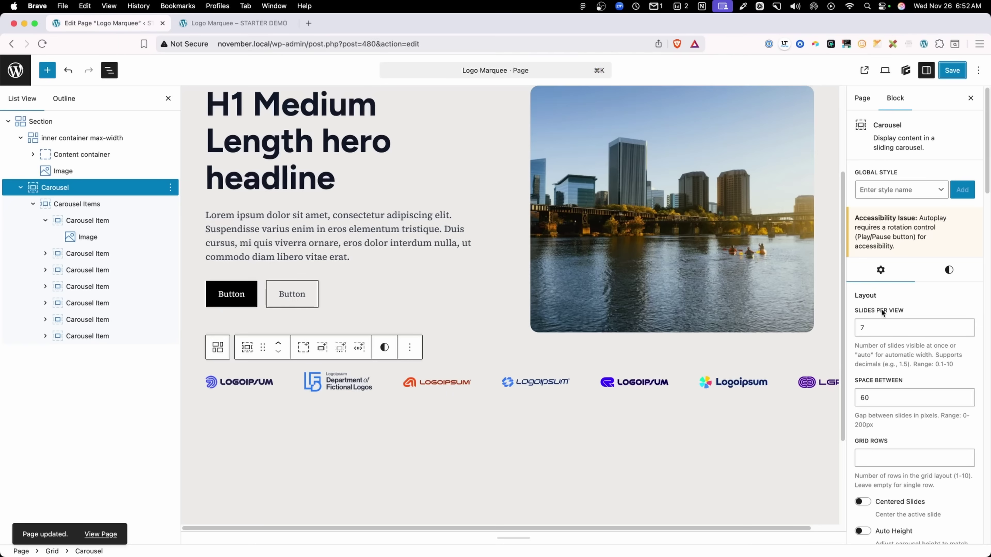
click(900, 327)
double_click(900, 327)
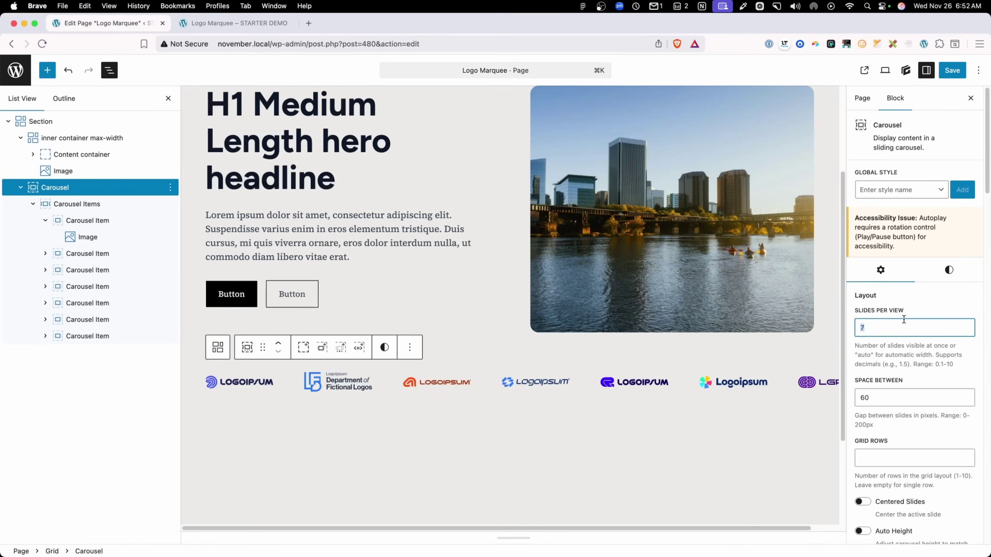
text(4)
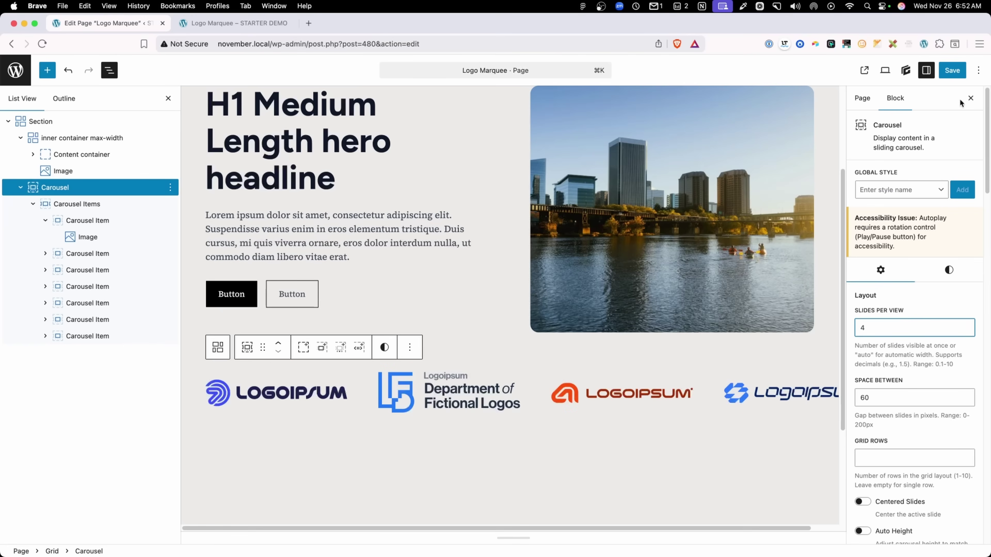
click(952, 70)
click(271, 24)
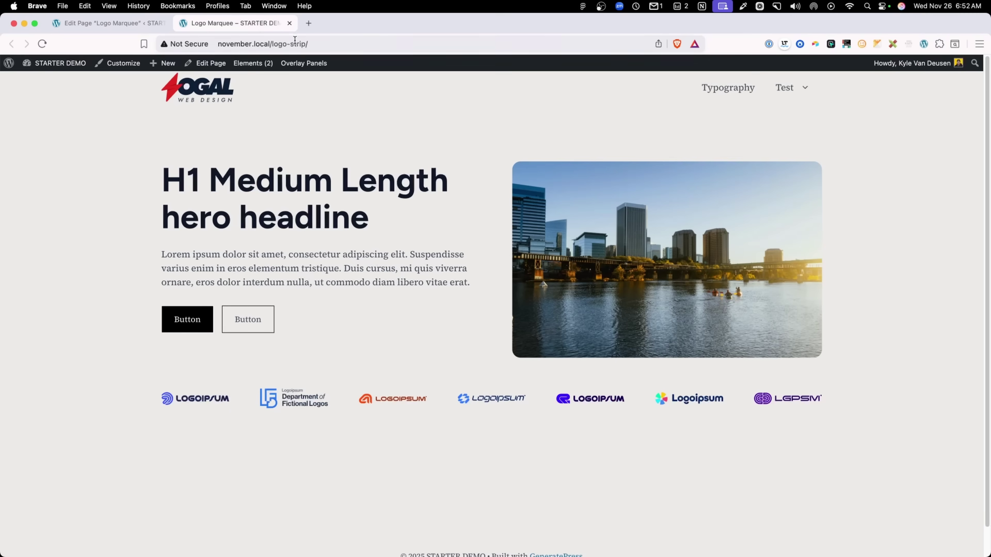
key(super+r)
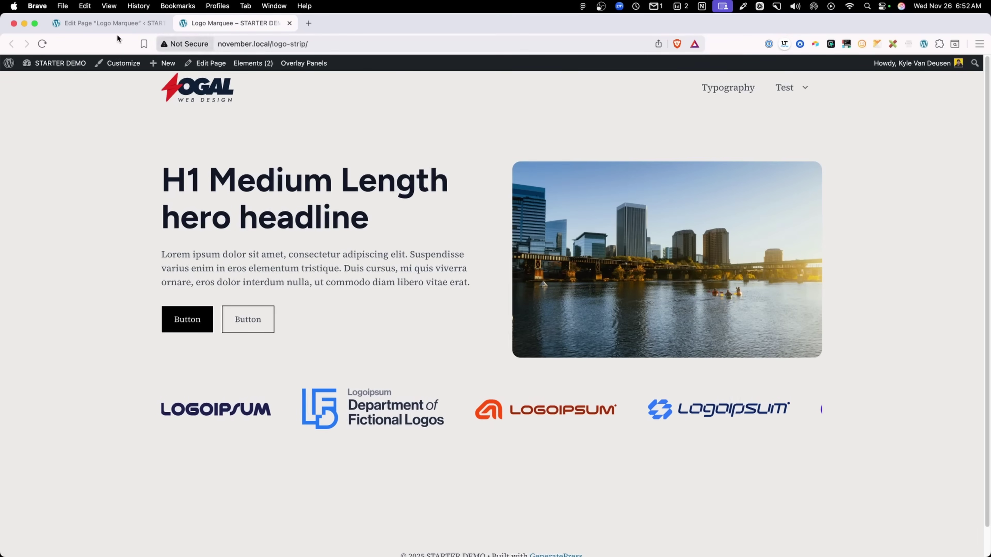
- Return Slides Per View to 6 and reload the live page to confirm
click(113, 24)
text(6)
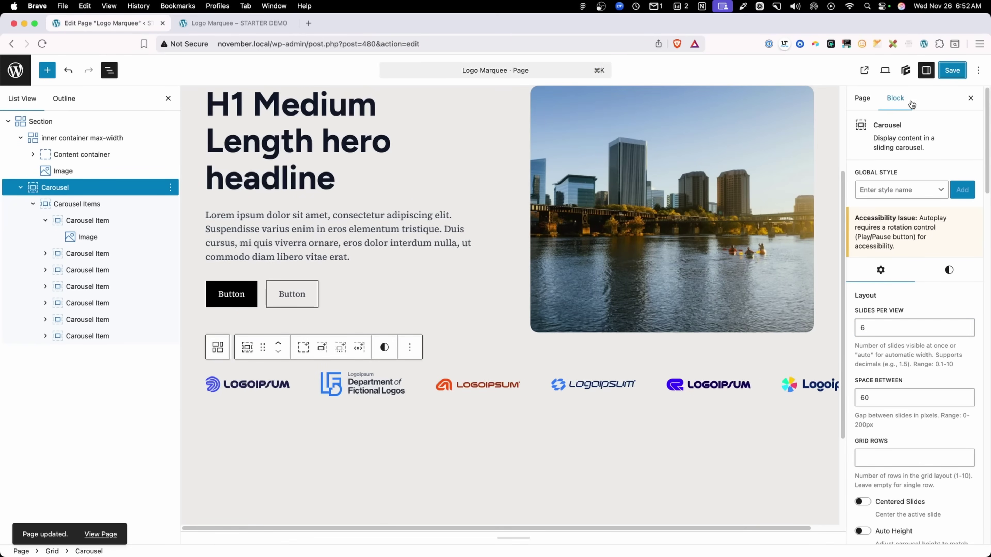
click(234, 23)
key(super+r)
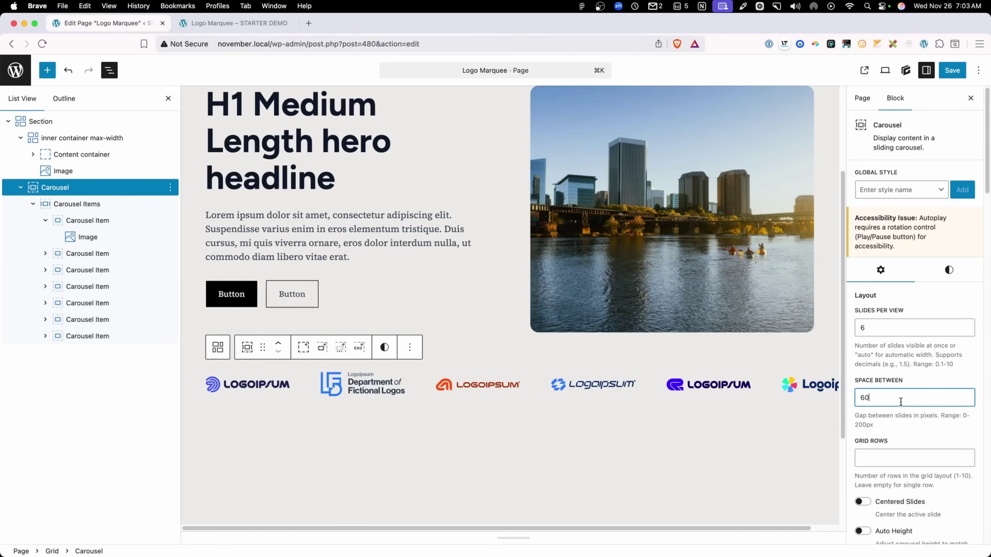
scroll(900, 402, down, 5)
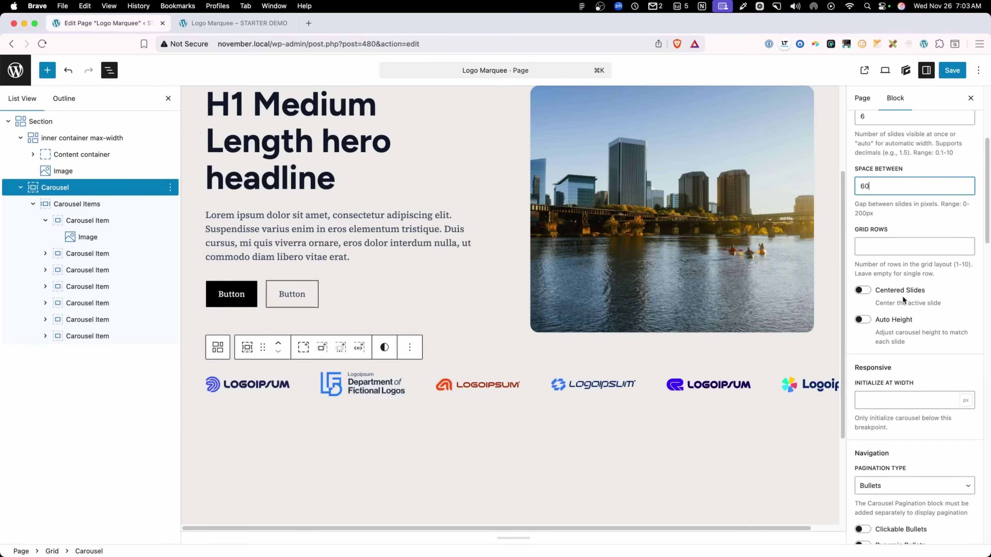
scroll(913, 312, down, 1)
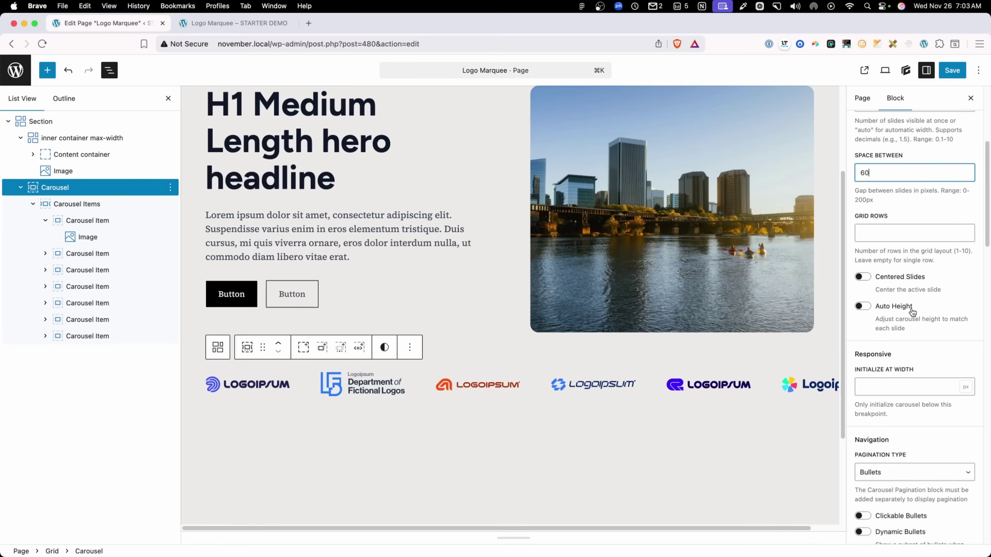
scroll(920, 347, down, 2)
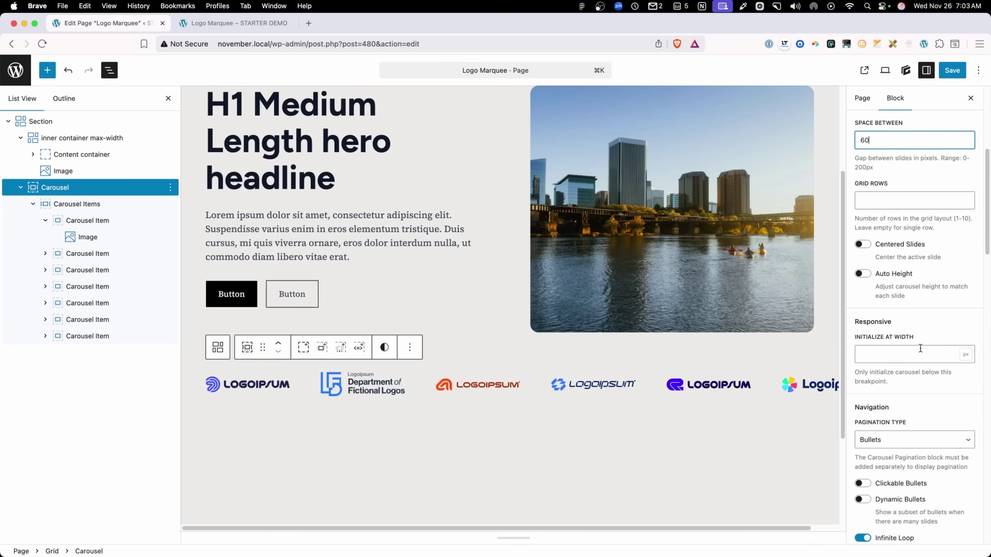
scroll(920, 348, down, 5)
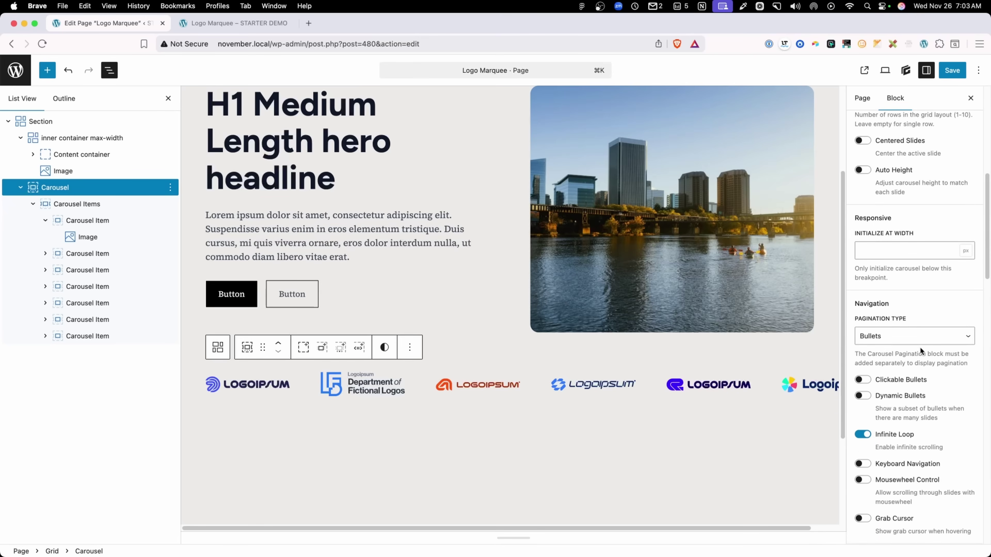
scroll(920, 347, down, 1)
scroll(895, 297, down, 1)
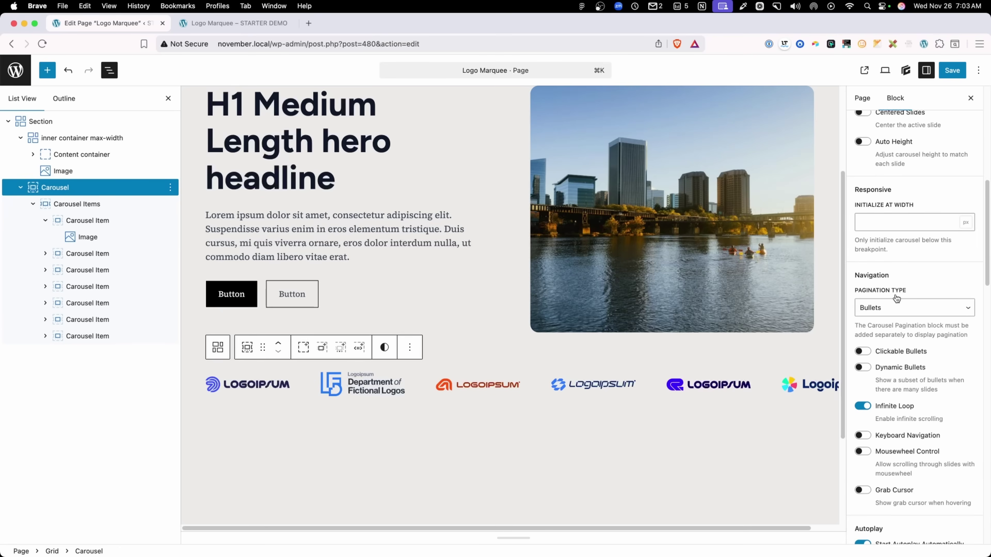
scroll(898, 306, down, 1)
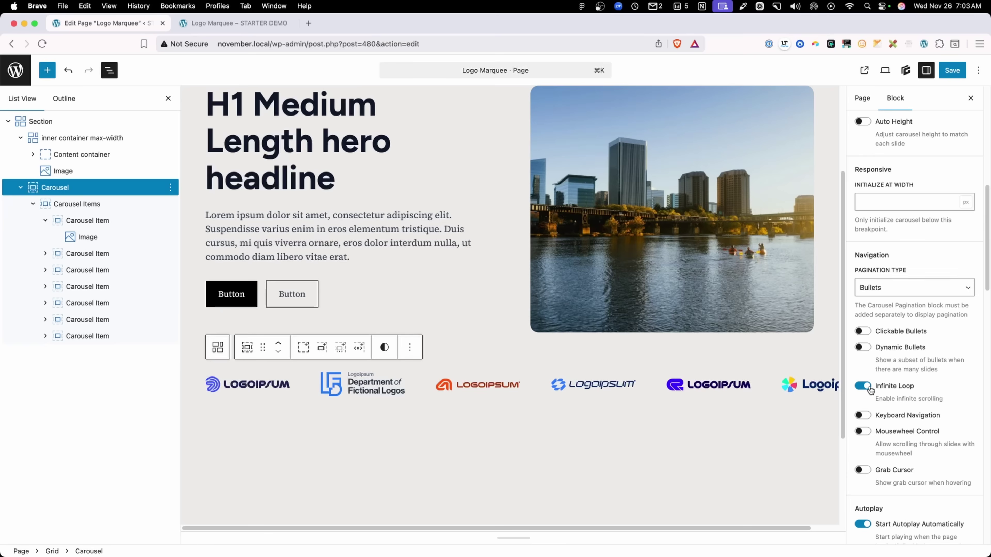
scroll(865, 388, down, 5)
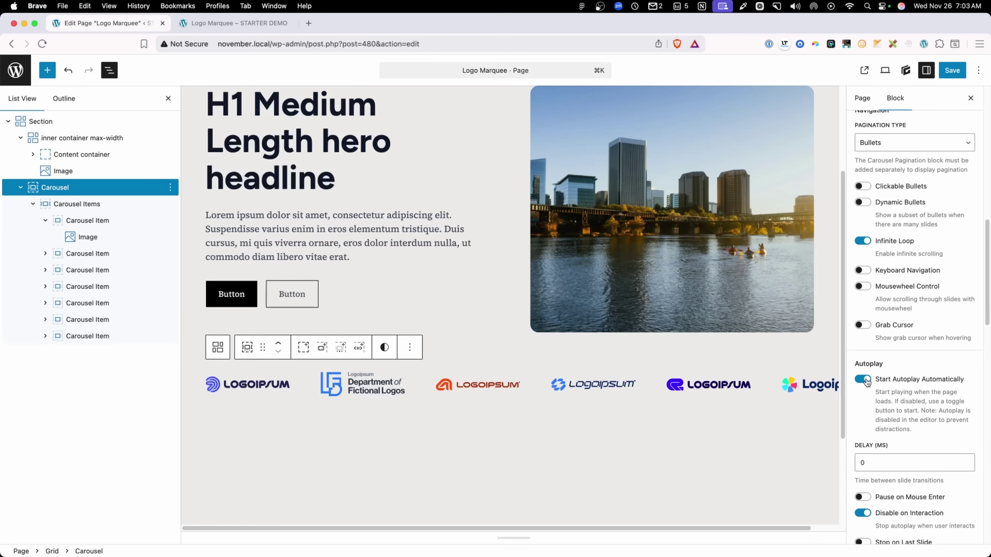
scroll(881, 380, down, 3)
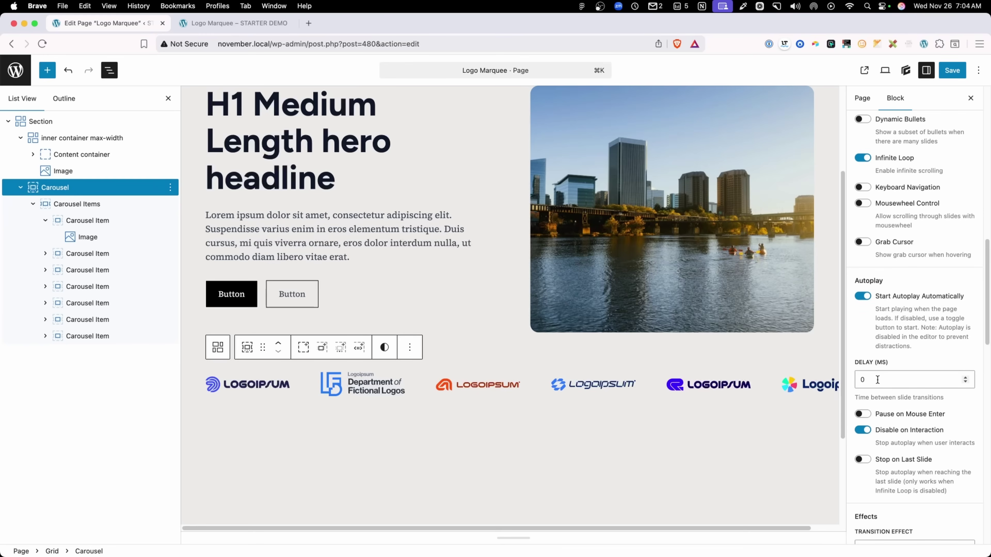
- Save a 1000 ms autoplay delay, preview it live, then reselect the delay value in the editor
double_click(877, 380)
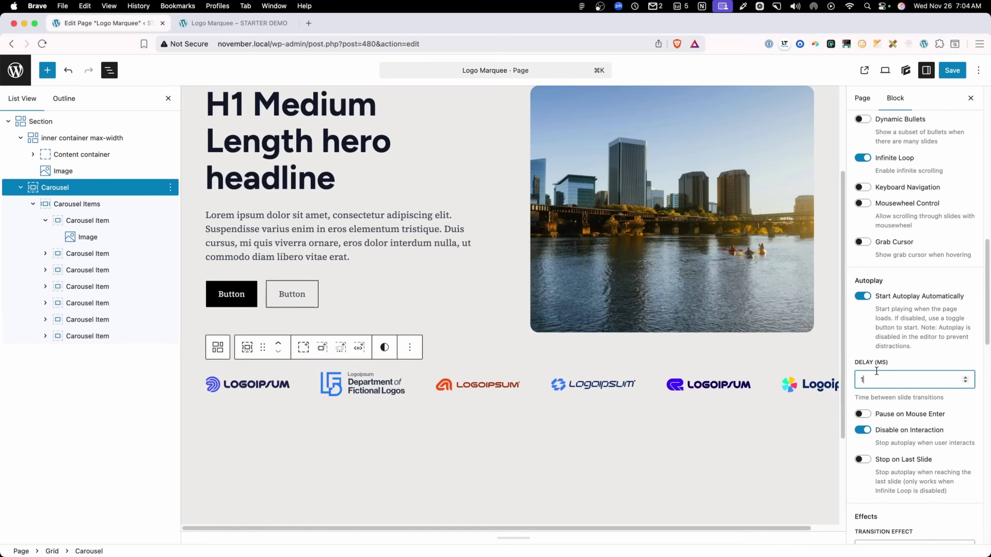
text(1000)
click(962, 69)
click(221, 24)
click(322, 44)
key(Return)
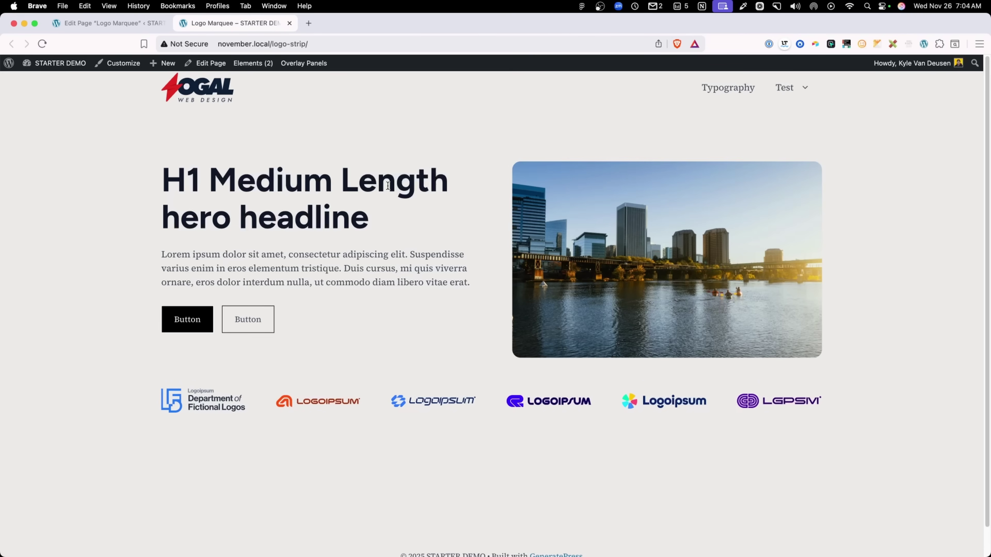
click(108, 24)
double_click(859, 380)
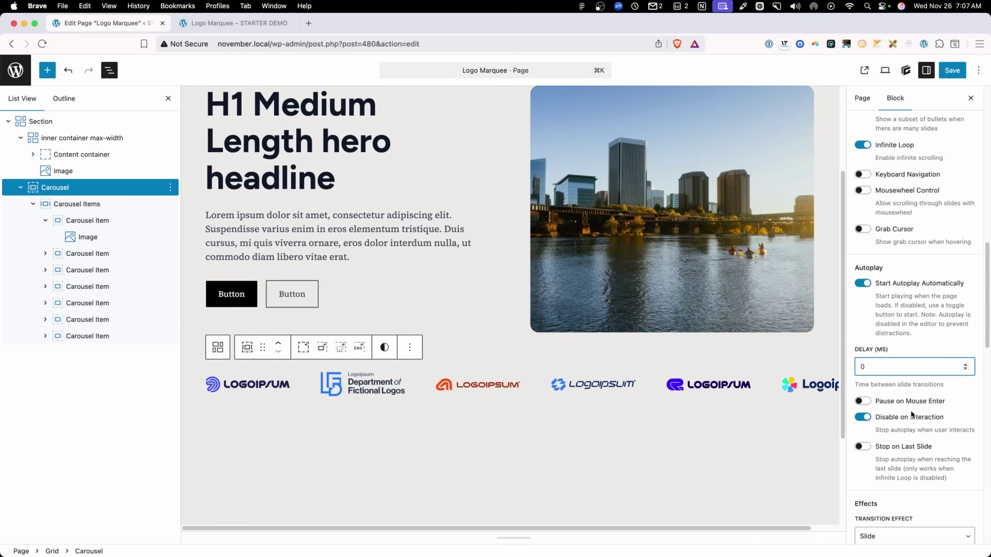
- Review the carousel's transition effects and keep Slide
scroll(911, 411, down, 5)
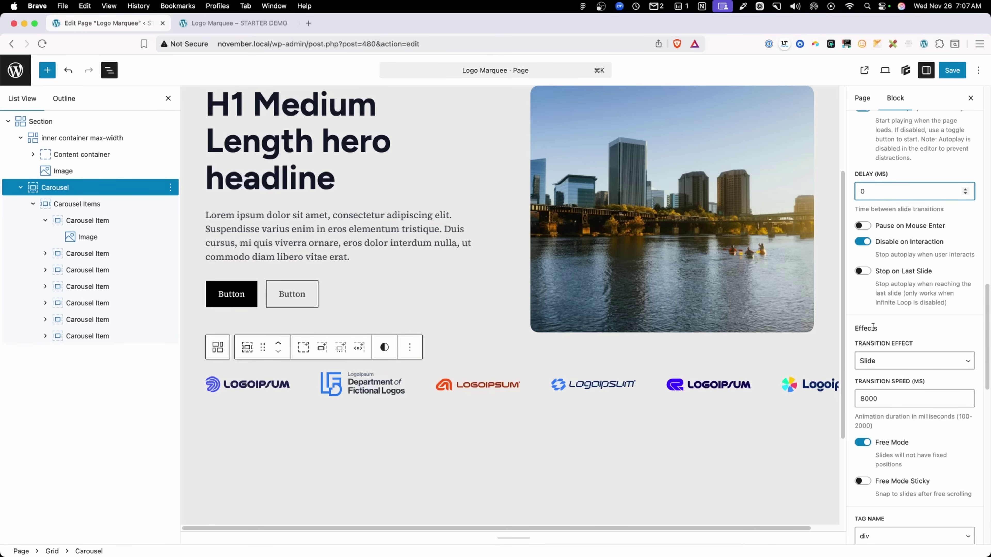
click(890, 358)
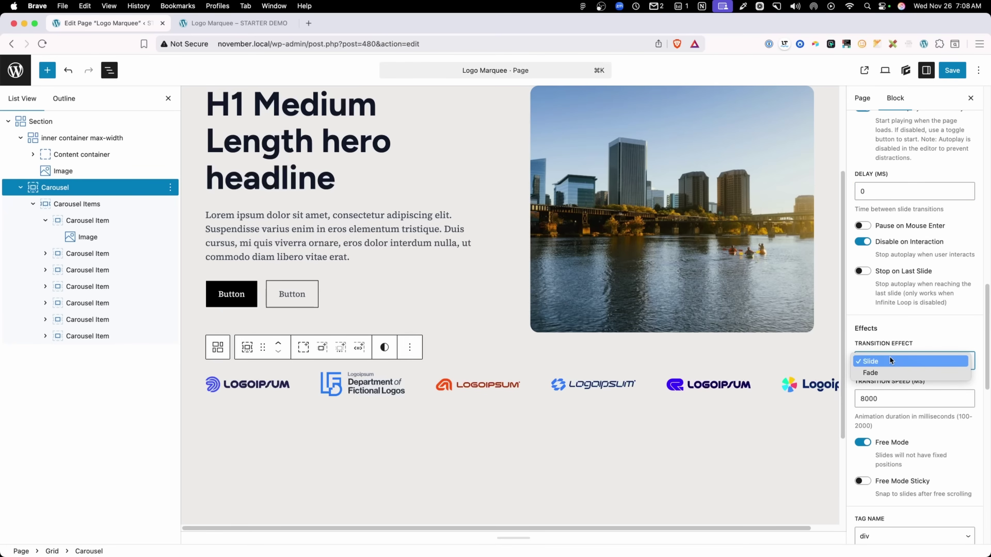
click(890, 358)
scroll(897, 344, down, 2)
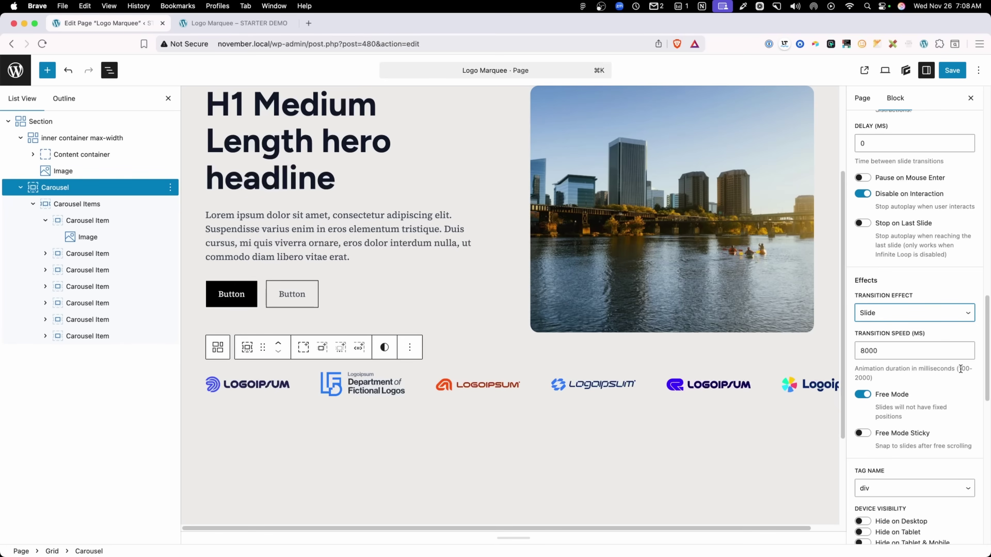
- Set Transition Speed to 2000 ms, save, and reload the live page to check it
double_click(876, 350)
text(2000)
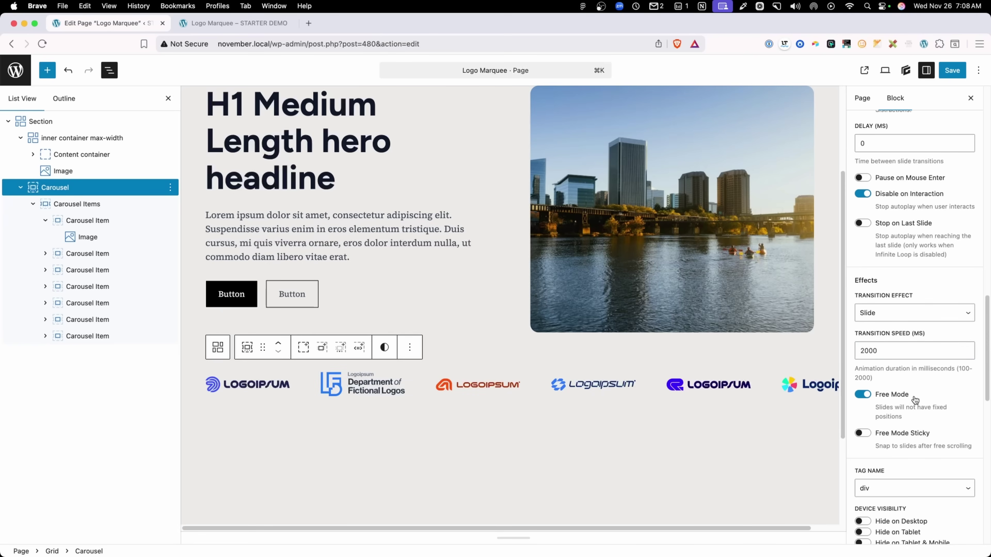
click(952, 71)
click(252, 29)
click(273, 43)
key(Return)
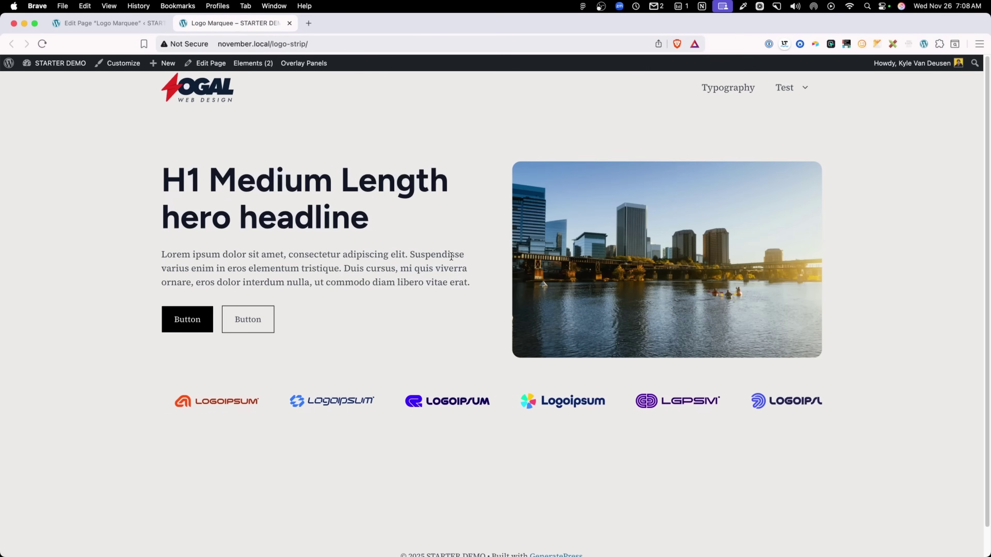
click(129, 24)
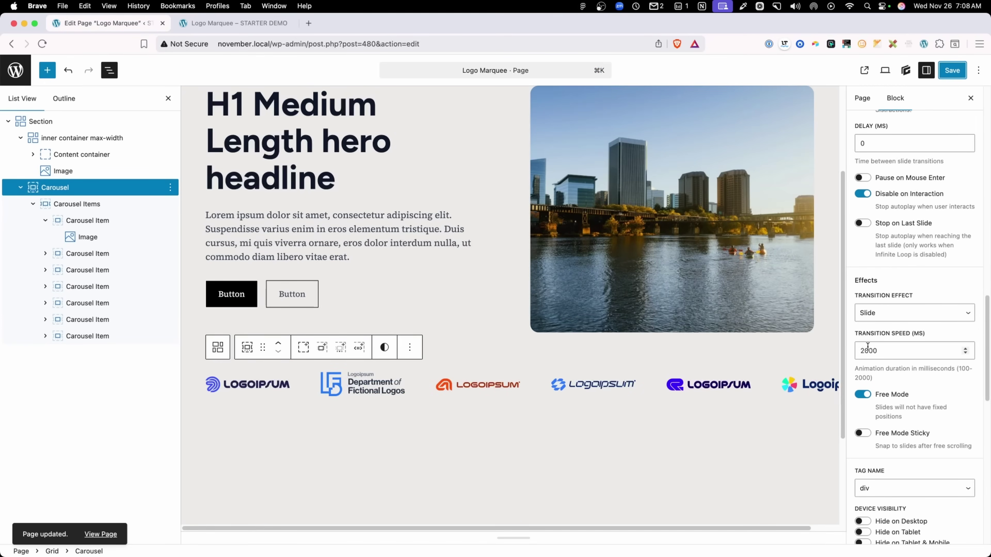
- Change the speed HTML attribute value from 2000 to 8000
scroll(870, 352, down, 10)
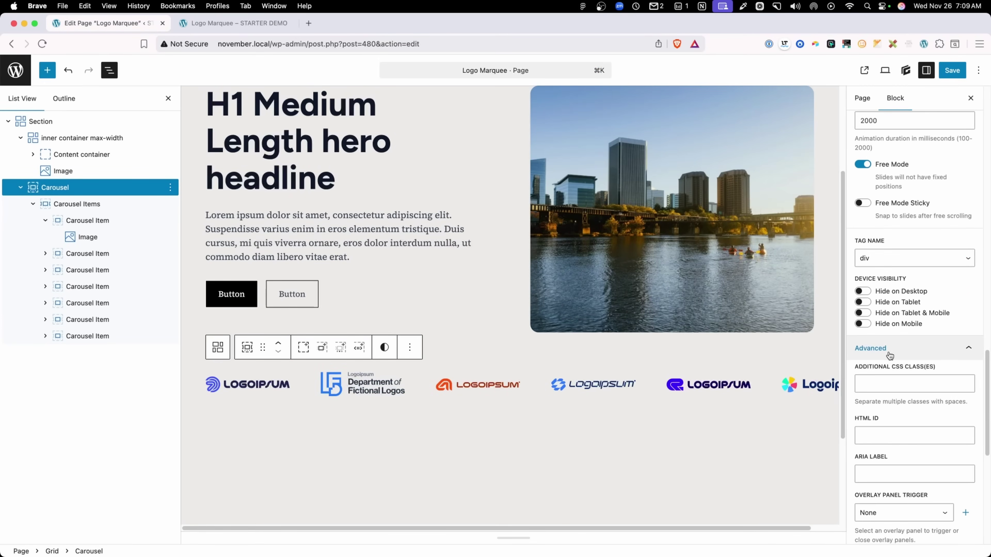
scroll(890, 355, down, 10)
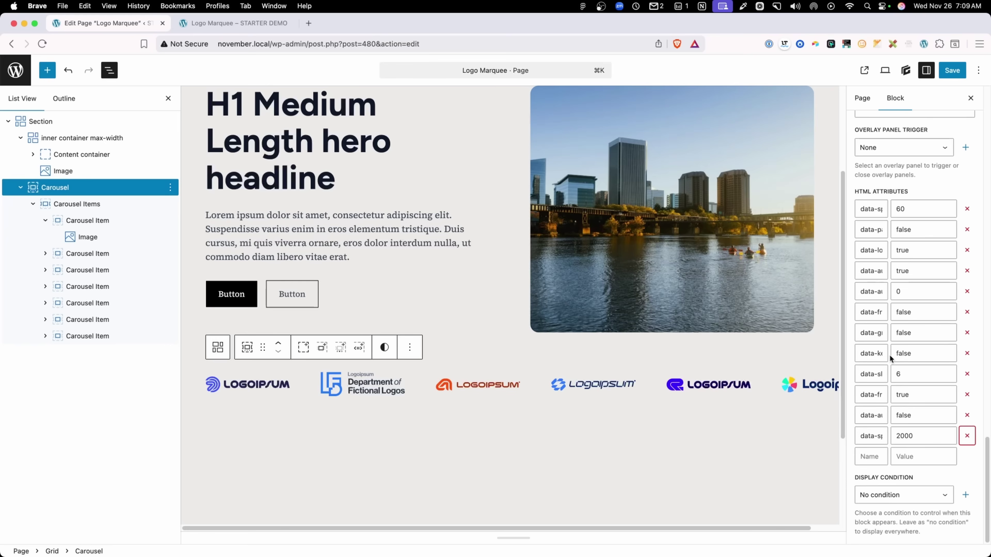
click(871, 439)
click(886, 439)
click(899, 437)
key(BackSpace)
text(8)
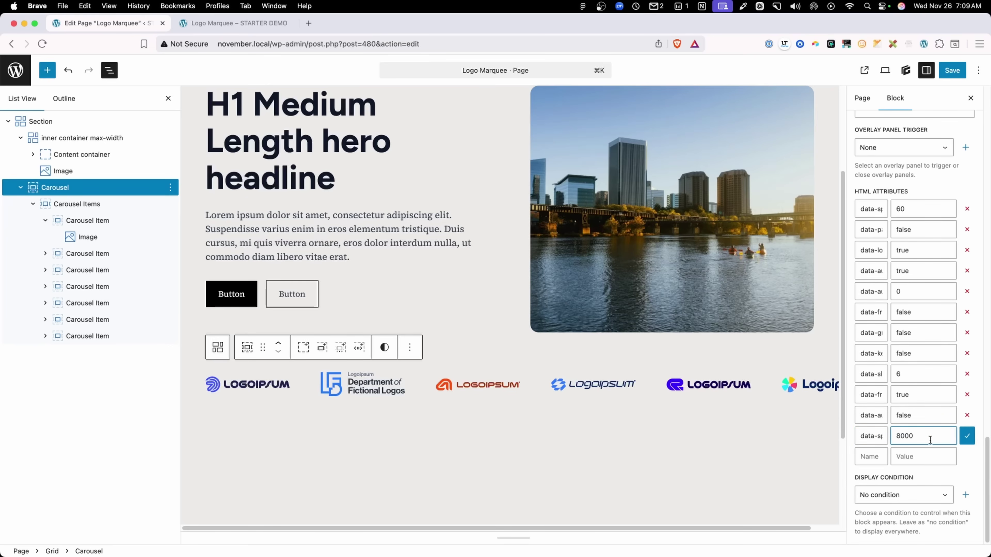
key(Return)
- Save the page and reload the live page to see the logos scrolling
scroll(931, 420, up, 5)
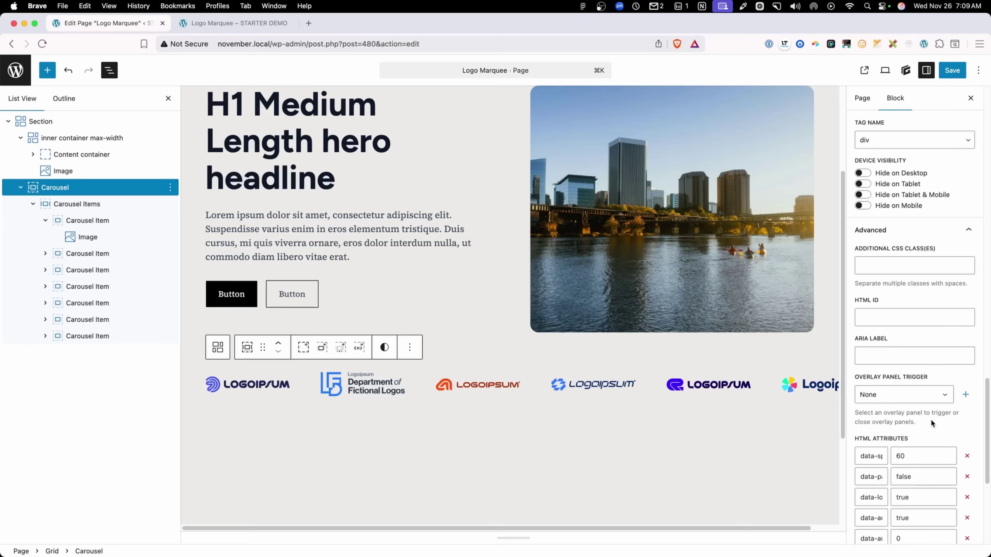
scroll(930, 419, up, 5)
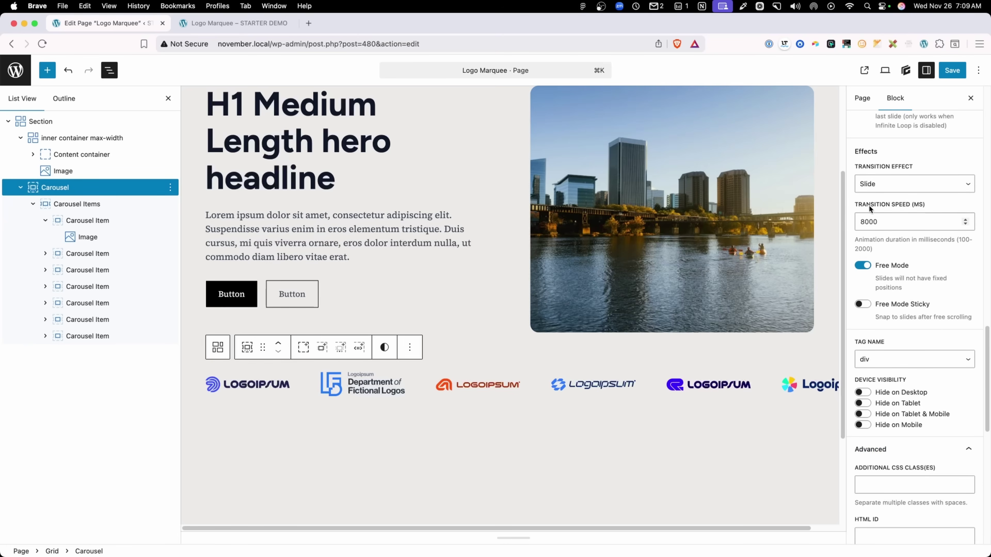
click(952, 70)
click(262, 23)
click(313, 43)
key(Return)
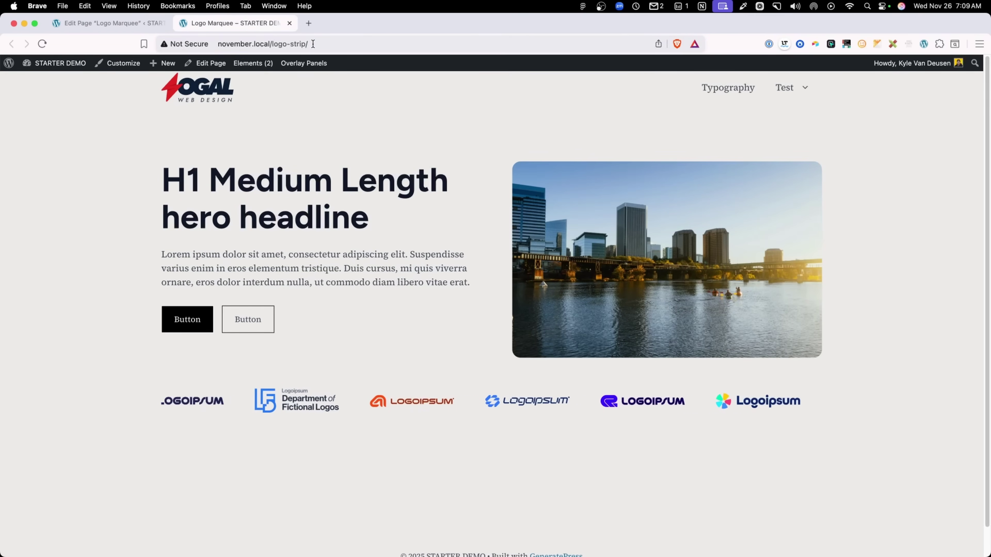
- Return to the editor and save the page with Cmd+S
click(93, 24)
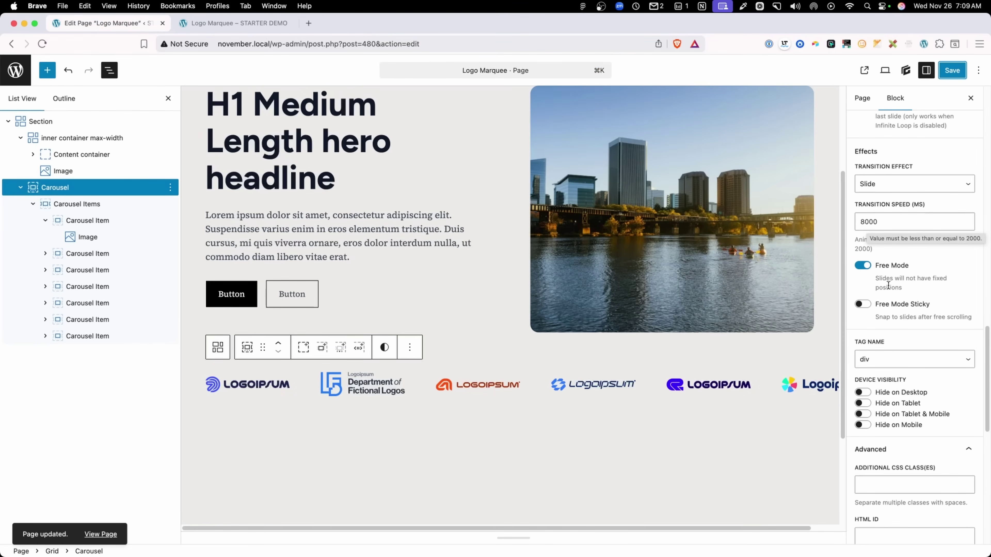
scroll(910, 320, down, 10)
scroll(929, 414, up, 4)
scroll(917, 387, up, 10)
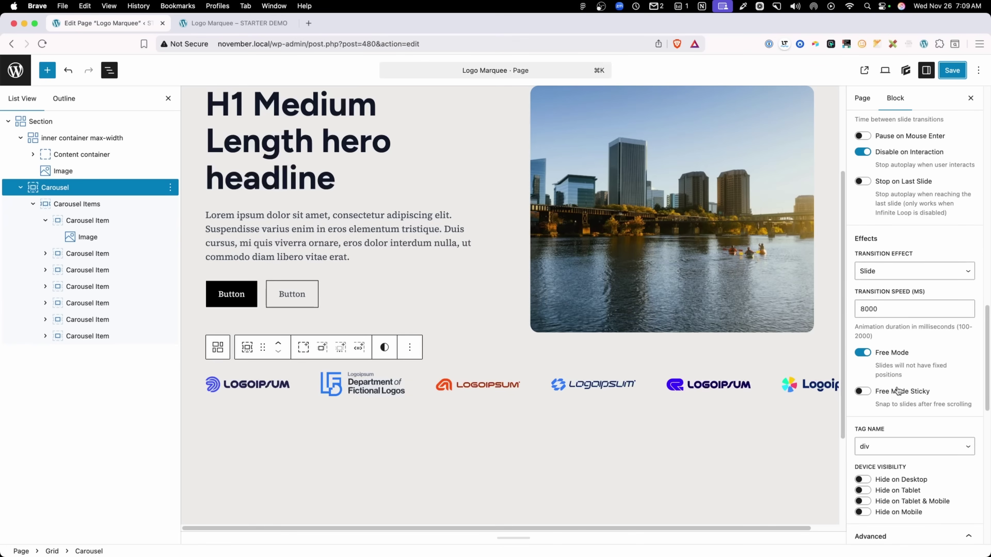
key(super+s)
click(255, 23)
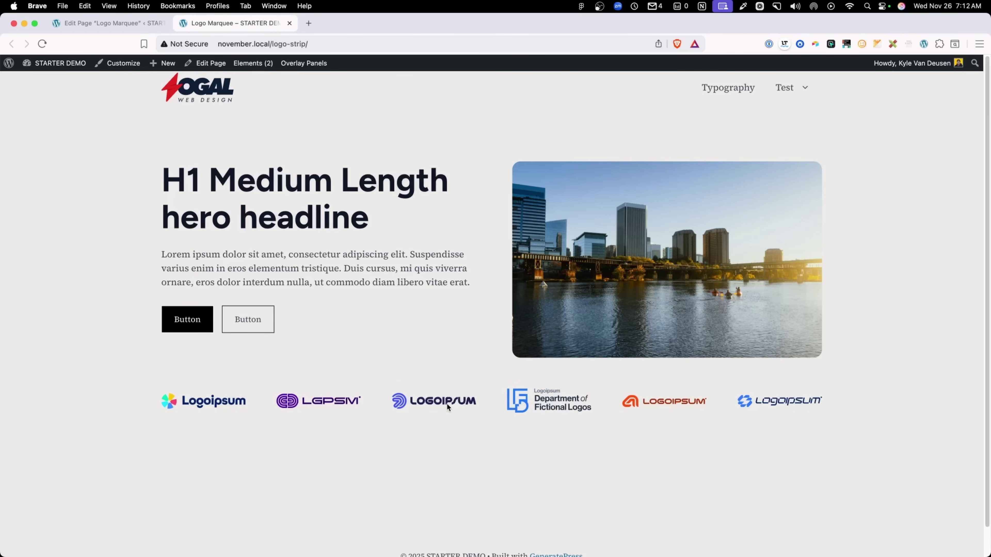
- Turn on Pause on Mouse Enter under Autoplay, save, and open the live page
key(ctrl+shift+Tab)
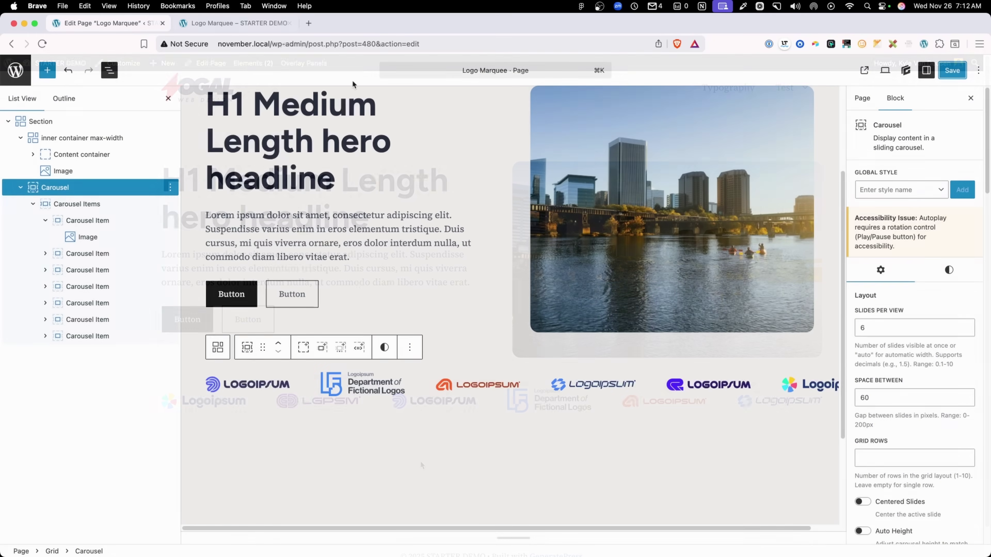
scroll(963, 369, down, 5)
scroll(960, 370, down, 8)
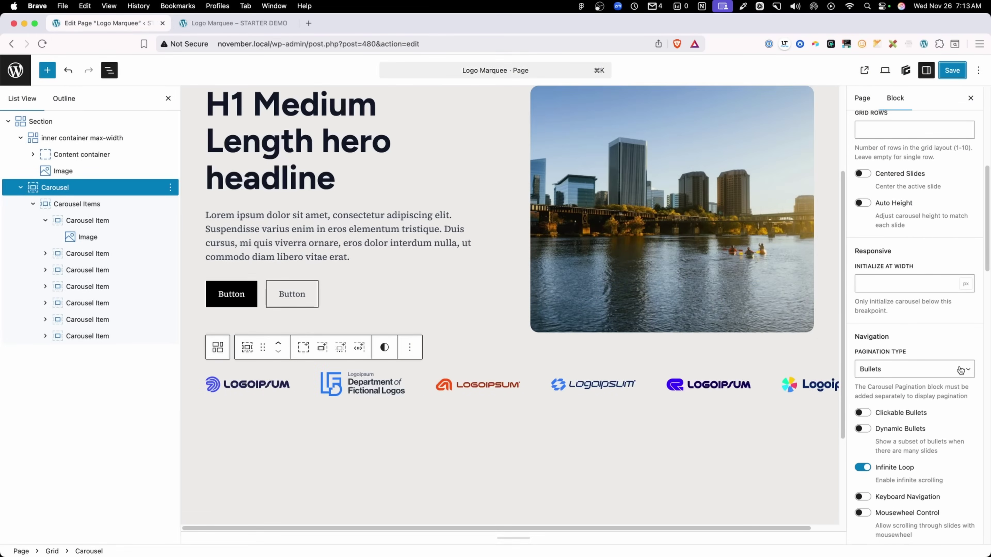
scroll(958, 370, down, 8)
click(862, 292)
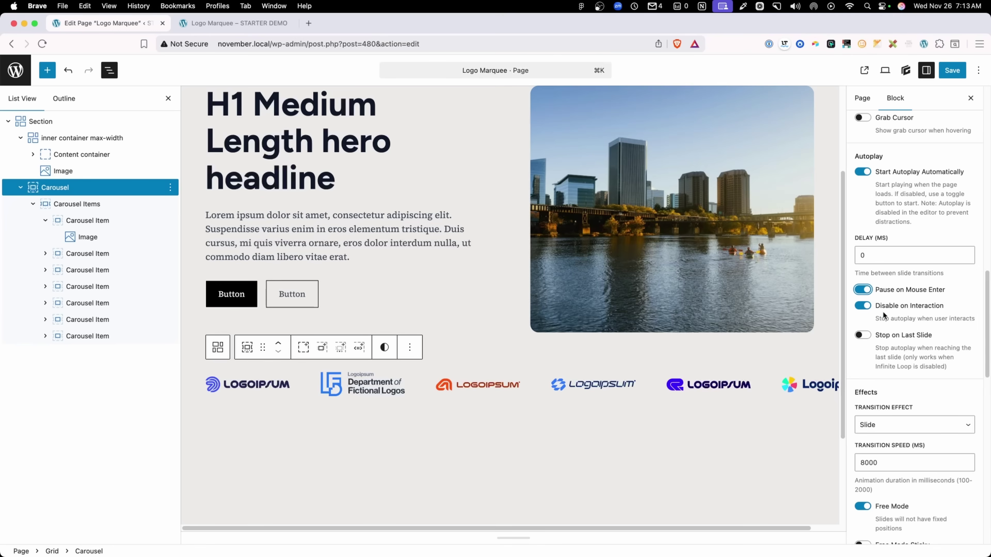
click(952, 70)
click(221, 24)
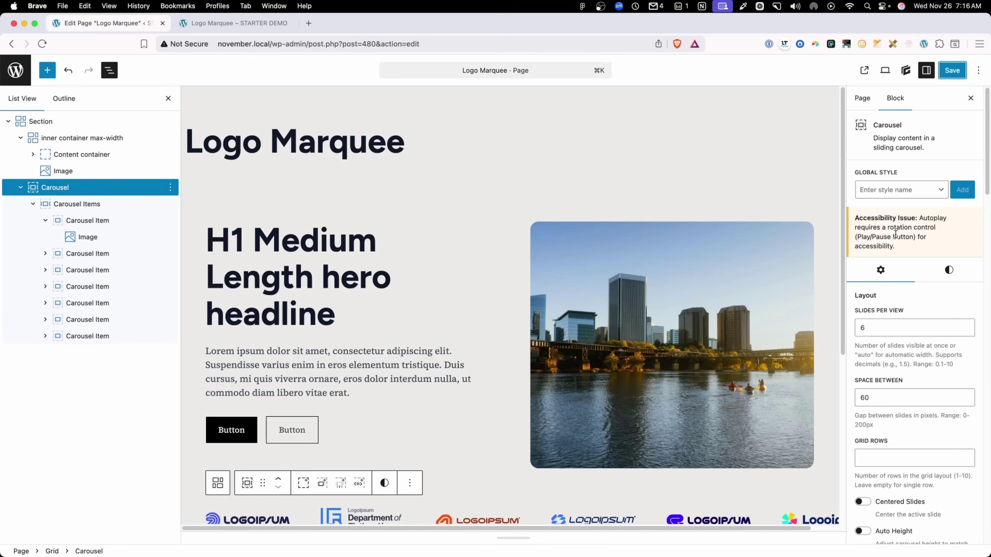
- Select the Carousel Items and Carousel blocks and browse the block inserter
scroll(499, 203, down, 5)
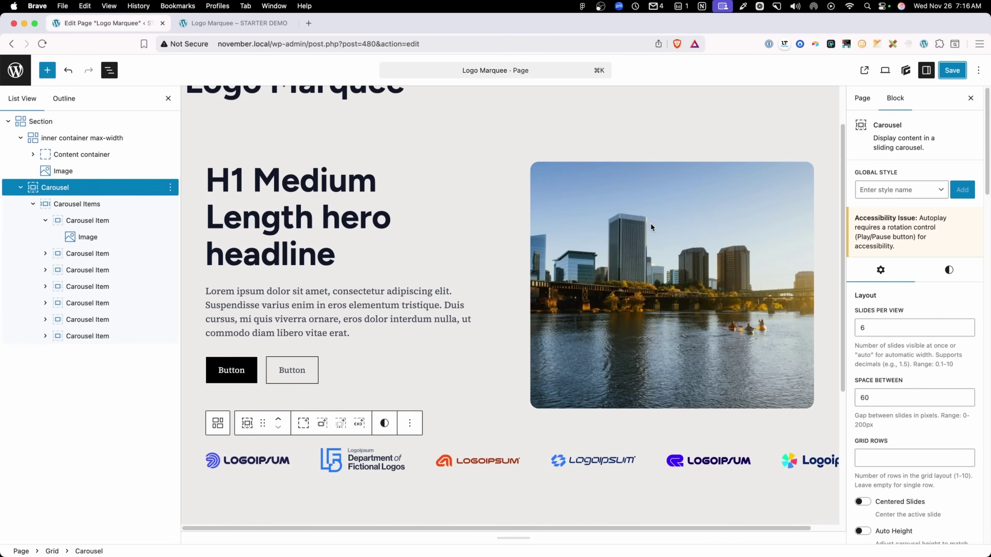
scroll(500, 203, down, 1)
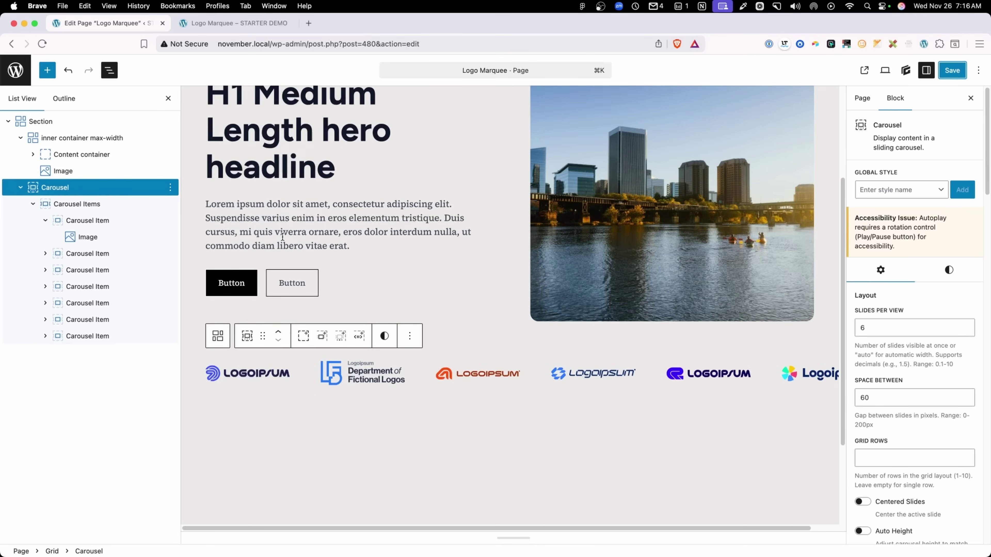
click(60, 205)
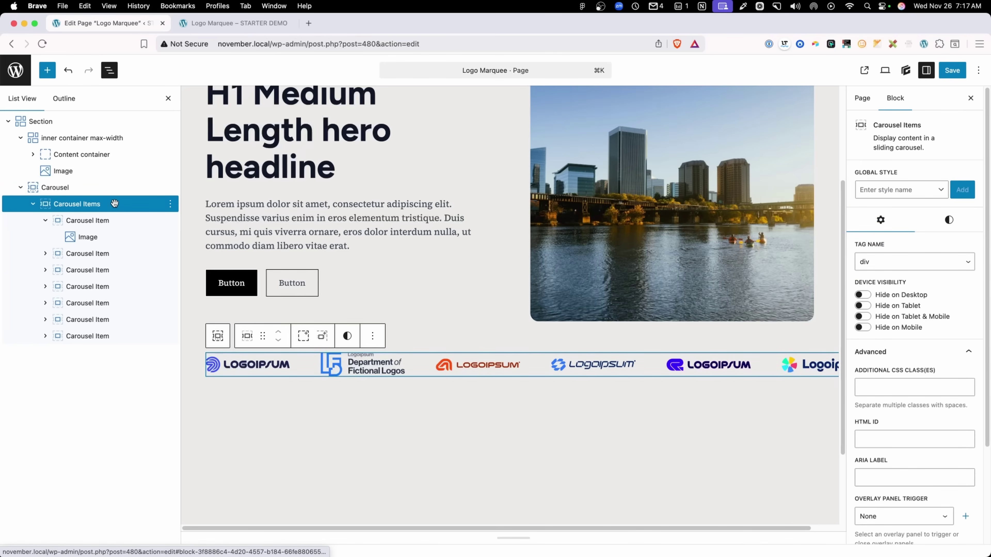
click(48, 74)
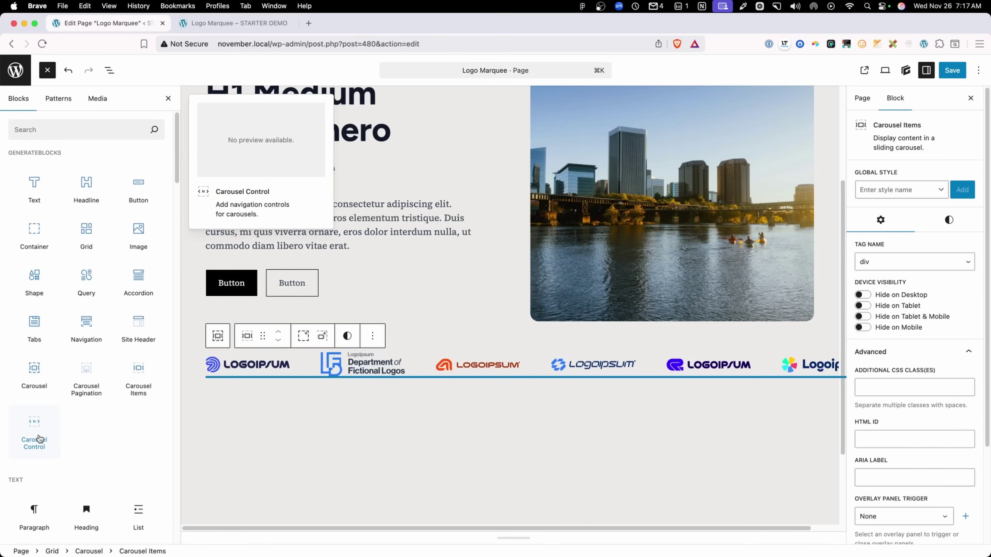
click(109, 70)
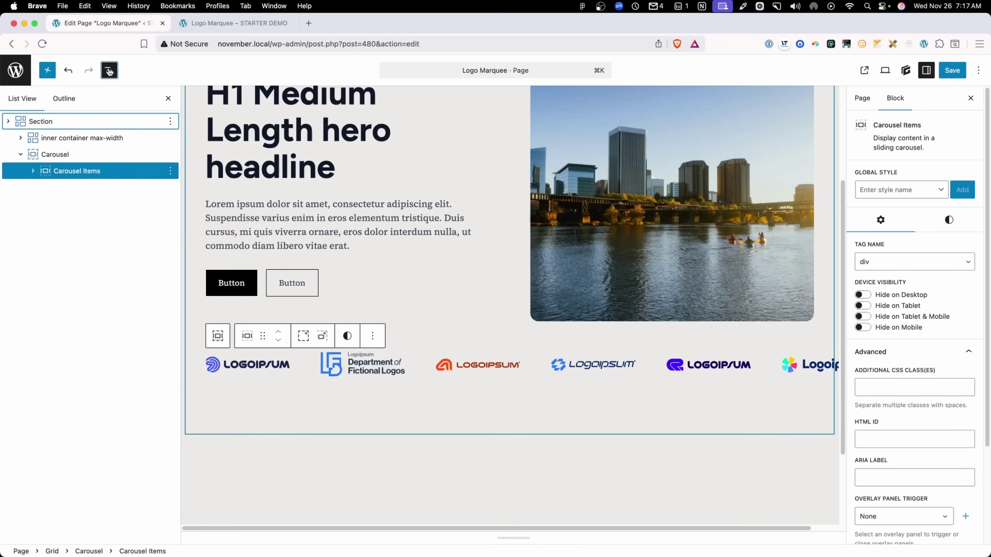
click(55, 154)
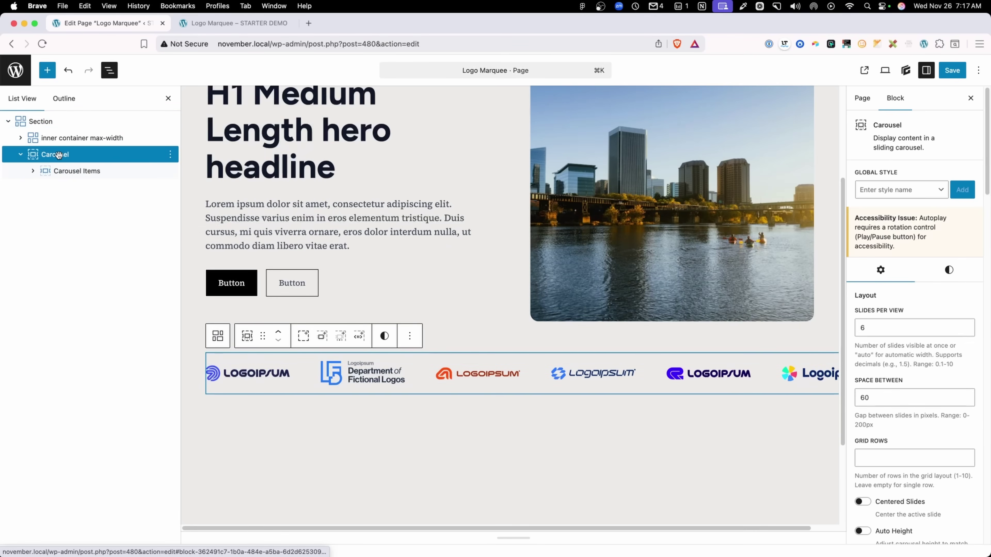
click(47, 70)
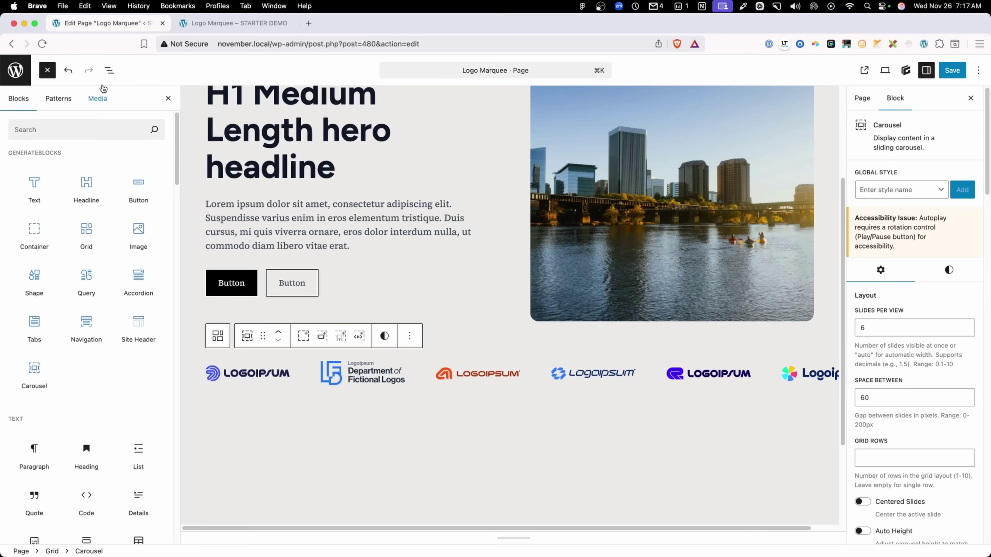
click(109, 73)
- Insert a Carousel Control block into the carousel and select the new control button
click(20, 155)
click(74, 171)
click(48, 71)
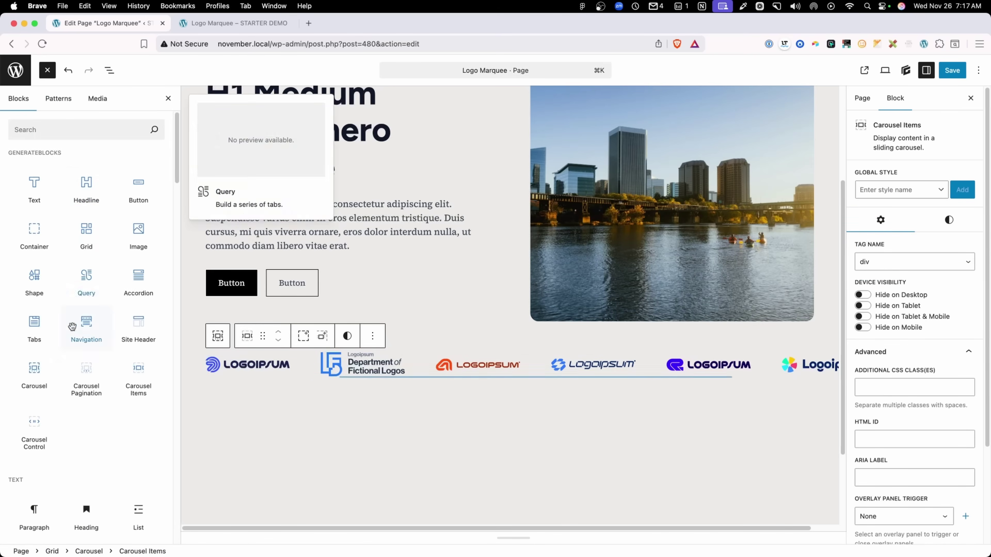
click(46, 421)
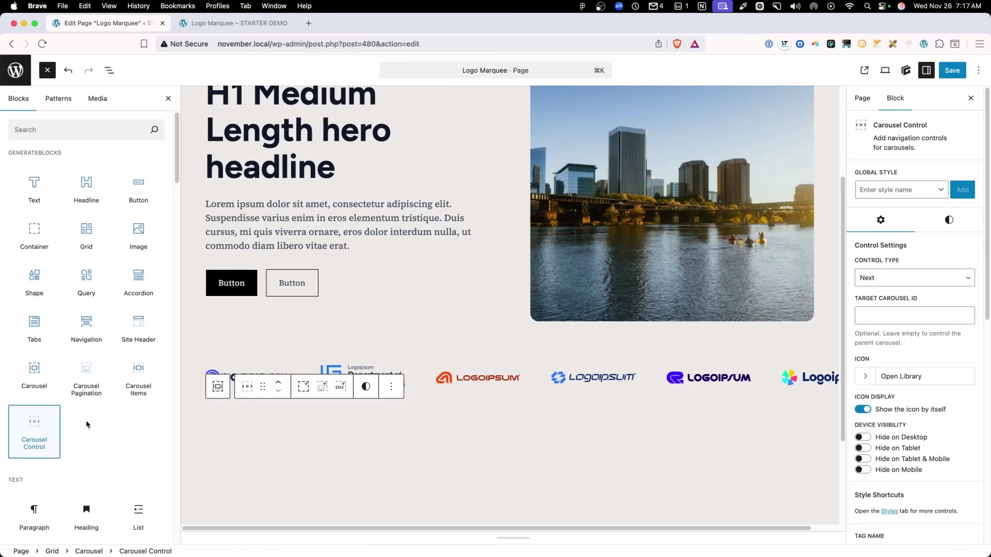
click(279, 334)
click(217, 425)
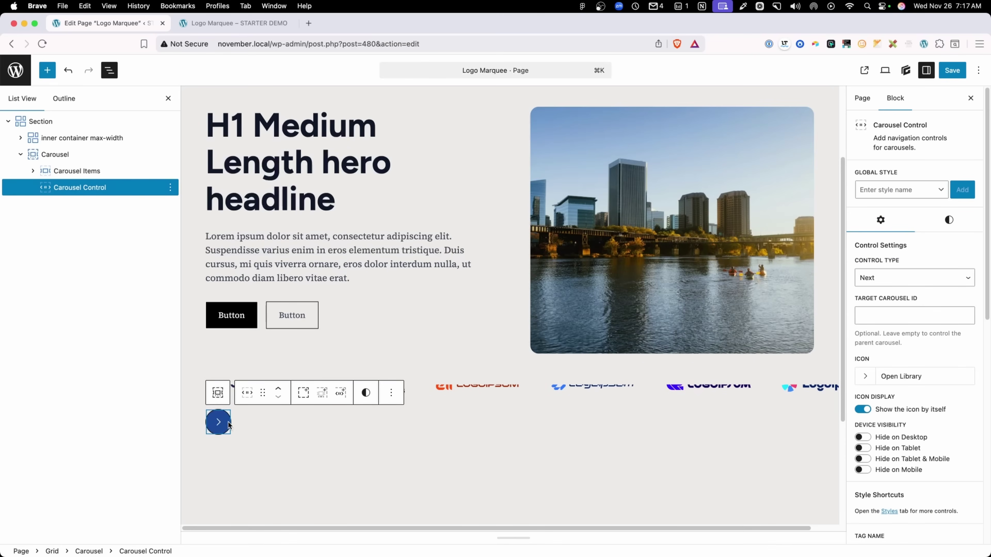
- Save the page and view the carousel on the live page
scroll(445, 394, down, 1)
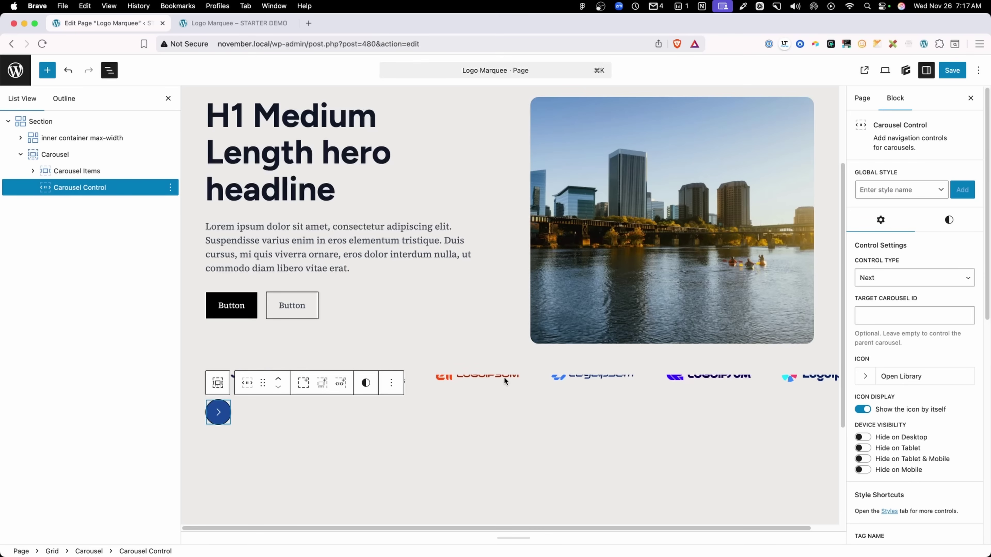
click(952, 70)
click(234, 23)
click(269, 94)
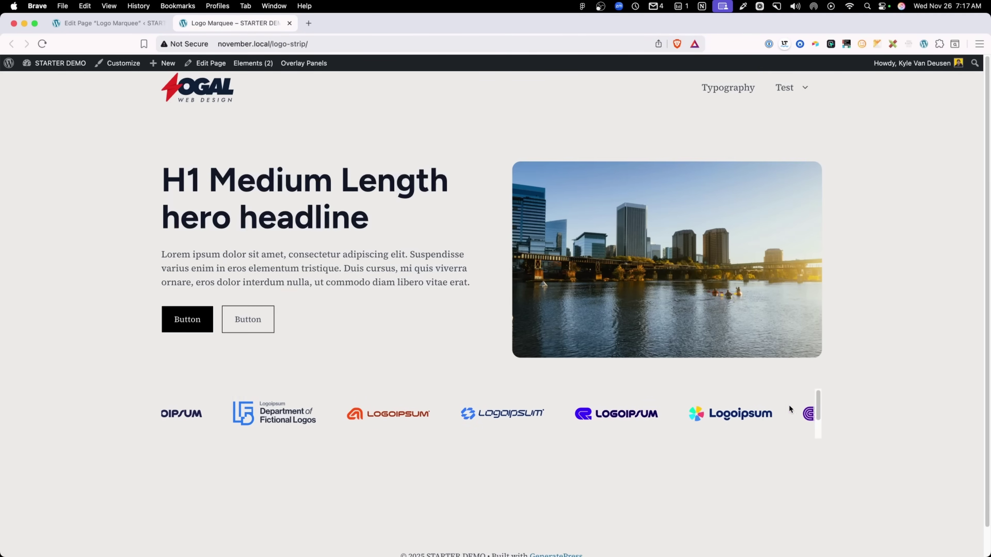
- Turn on Auto Height for the Carousel block, save, and reload the live page
scroll(818, 400, down, 3)
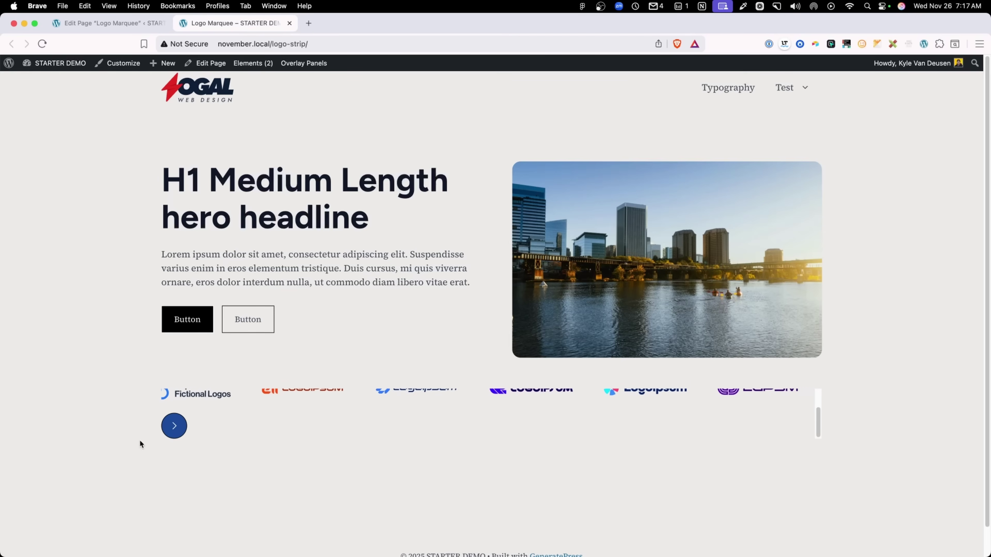
click(131, 25)
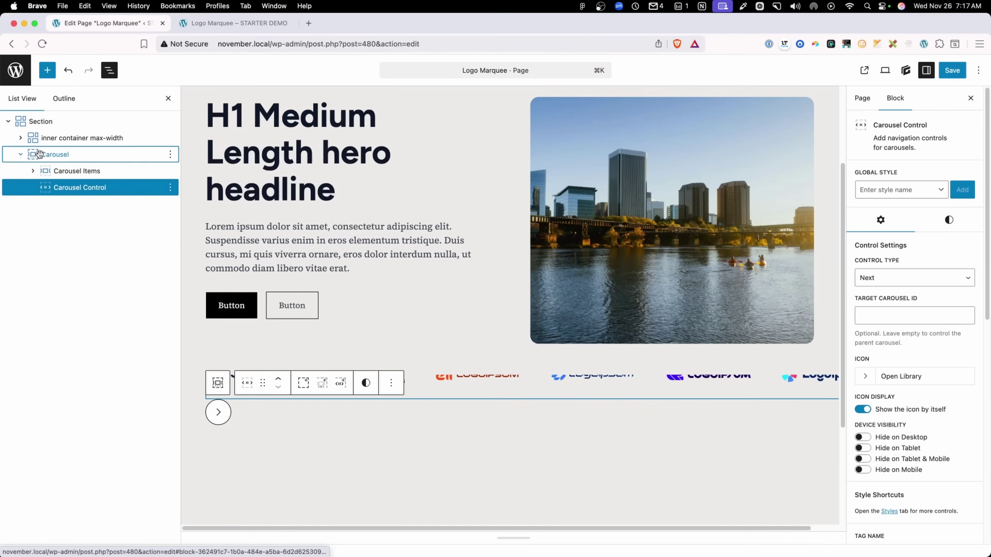
click(55, 155)
scroll(929, 354, down, 5)
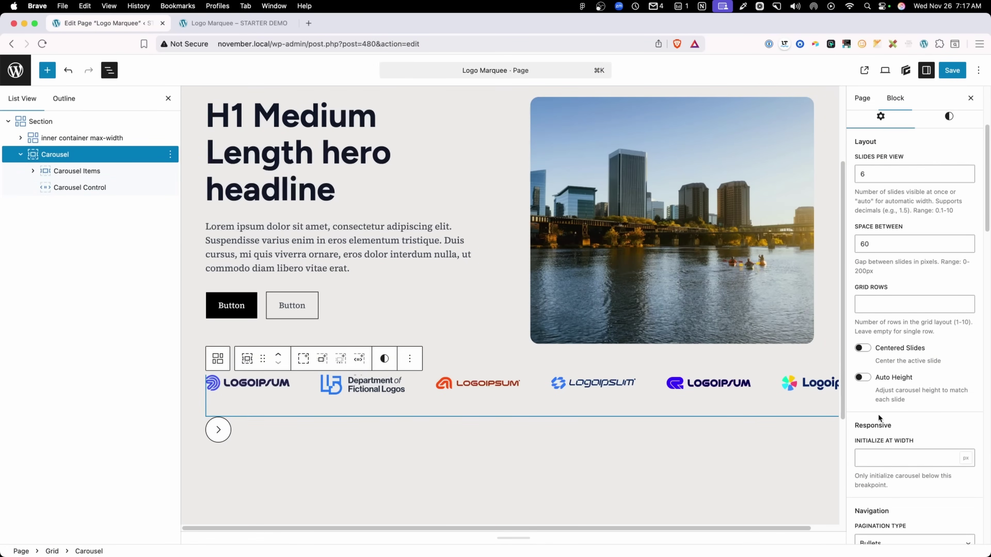
click(862, 378)
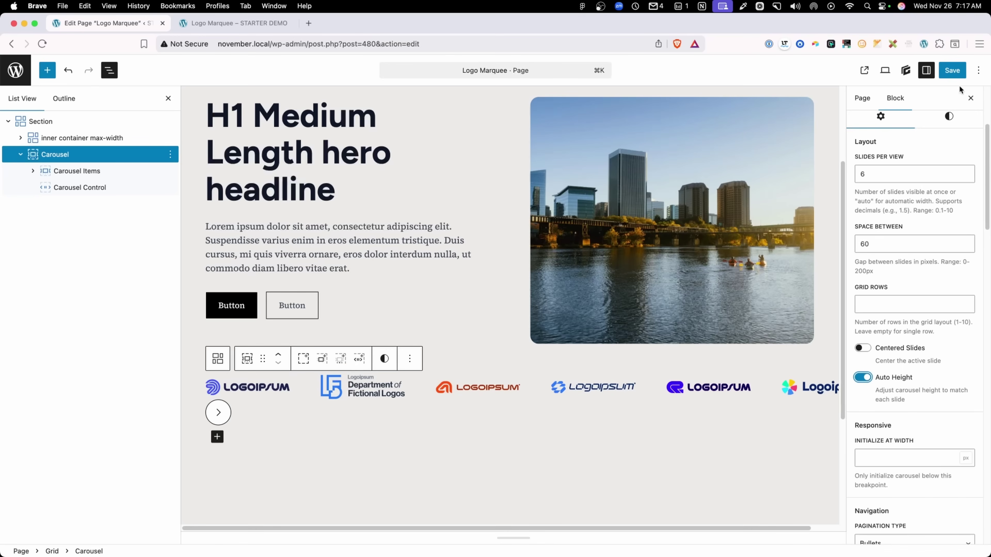
click(926, 70)
click(952, 70)
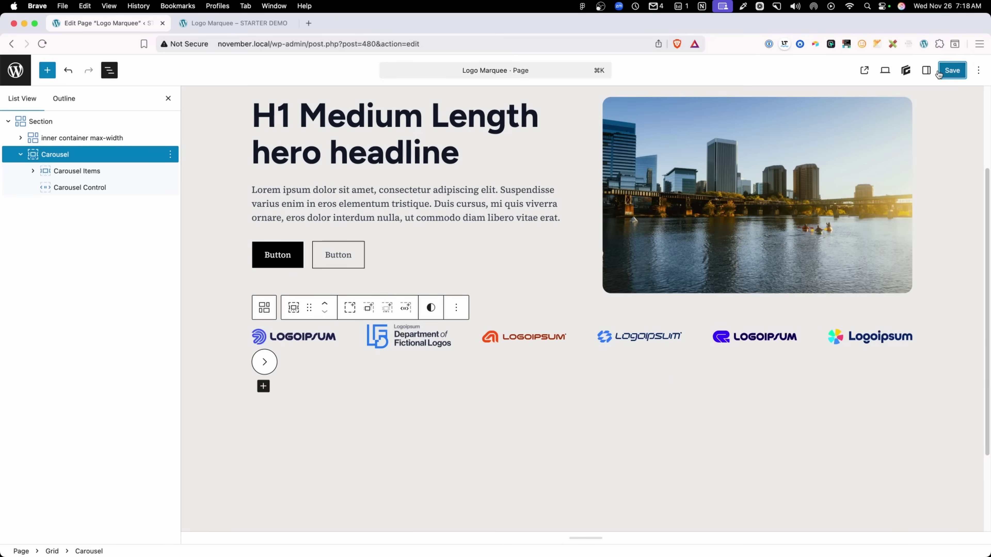
click(265, 41)
key(Return)
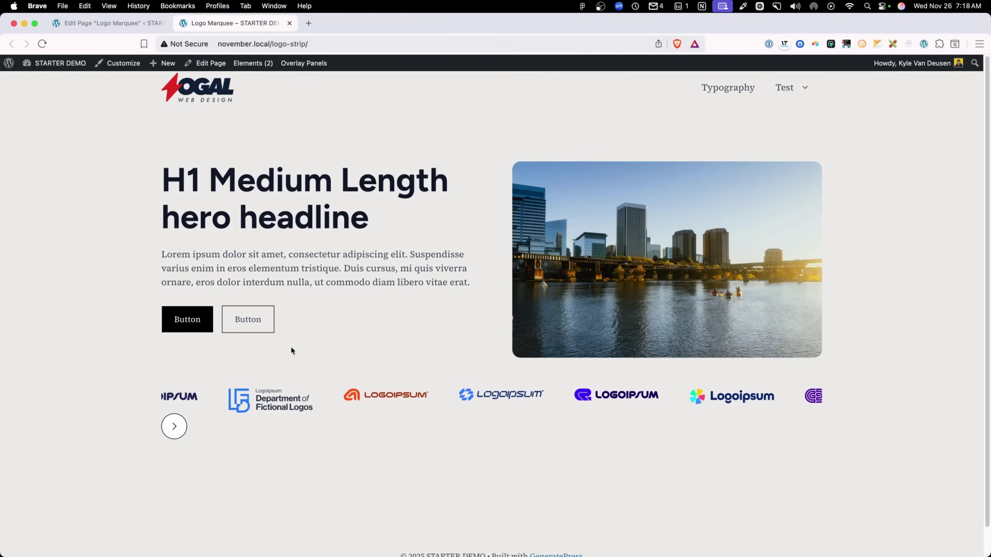
- Move the Carousel Control block up so it sits above the Carousel Items
click(138, 23)
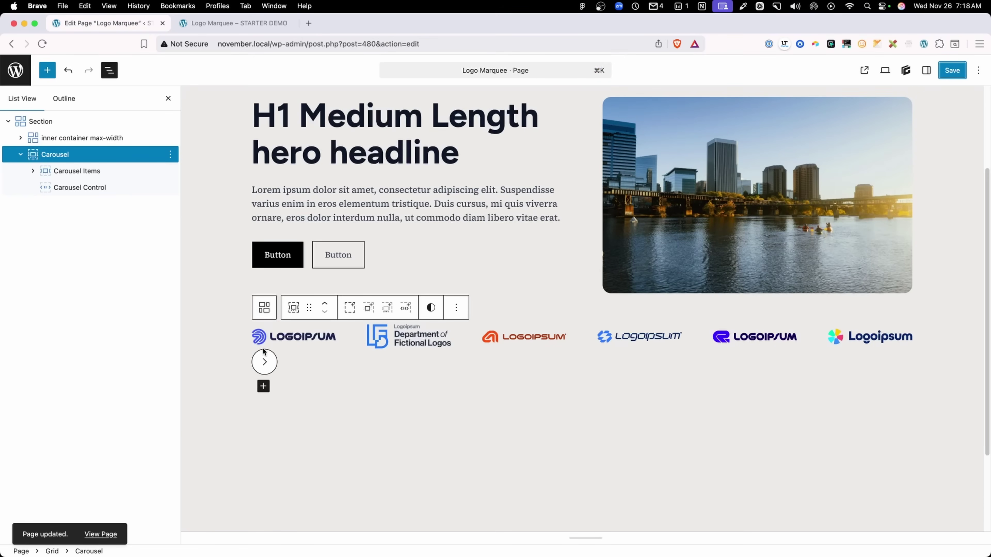
click(267, 364)
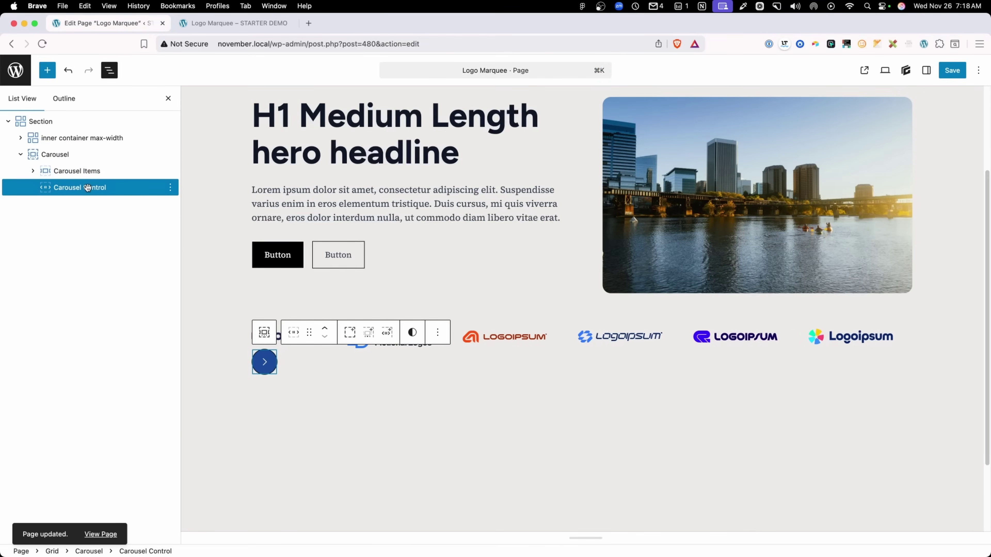
click(325, 329)
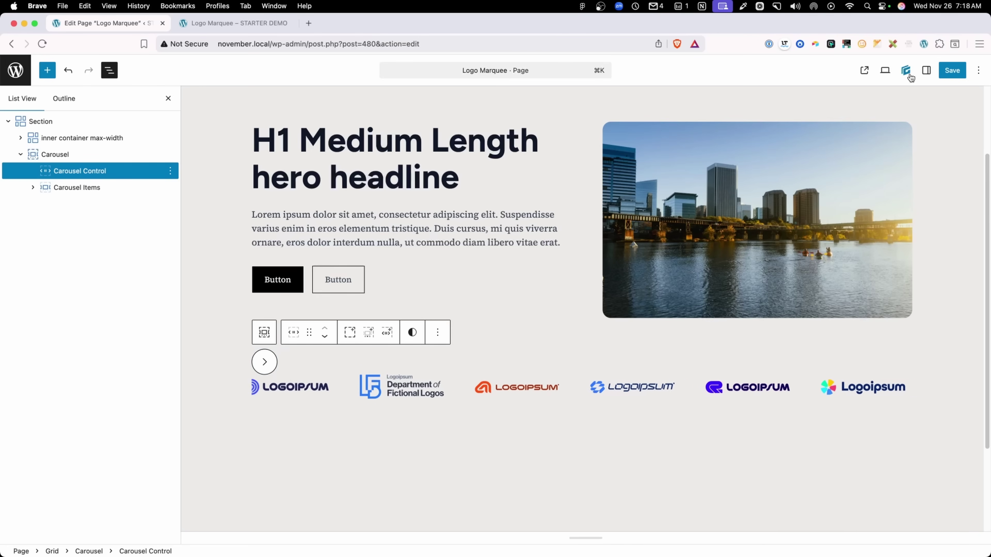
click(926, 70)
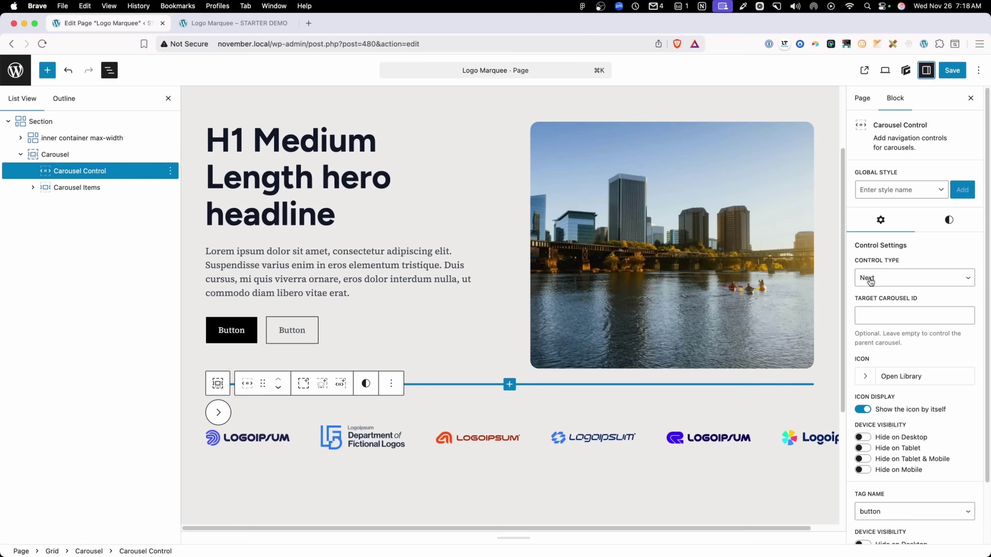
- Make the control a Play/Pause Toggle using the outlined play icon from the Carousel library
click(891, 279)
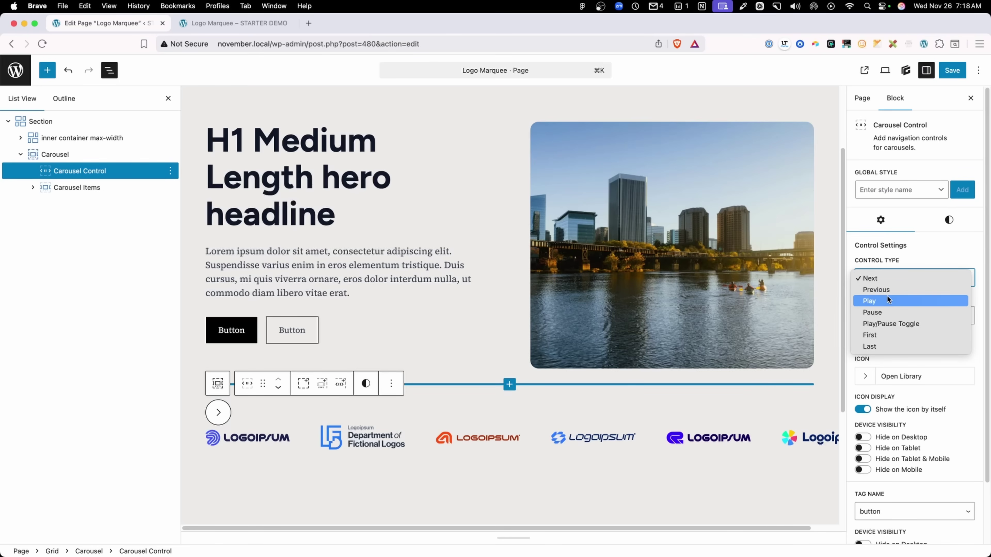
click(881, 323)
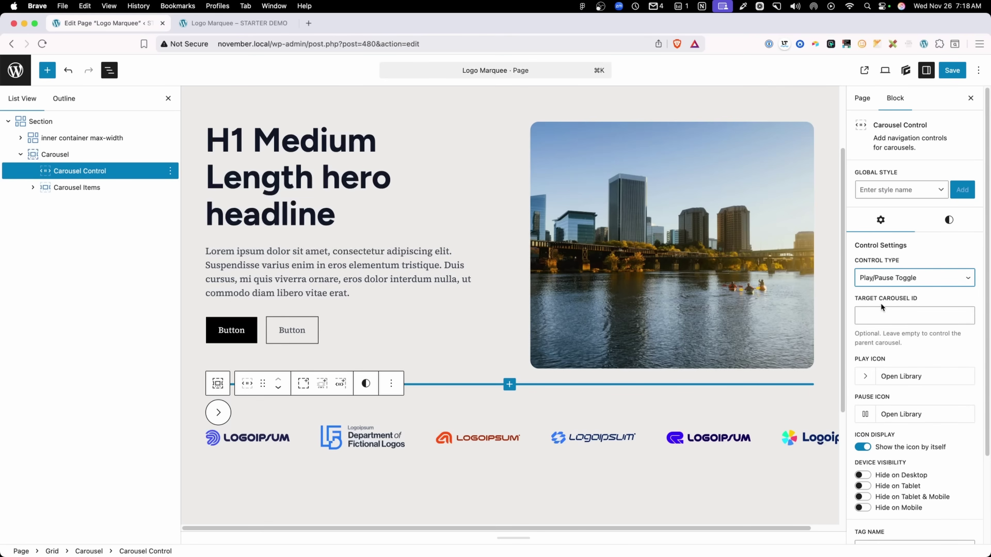
scroll(881, 303, down, 1)
click(869, 353)
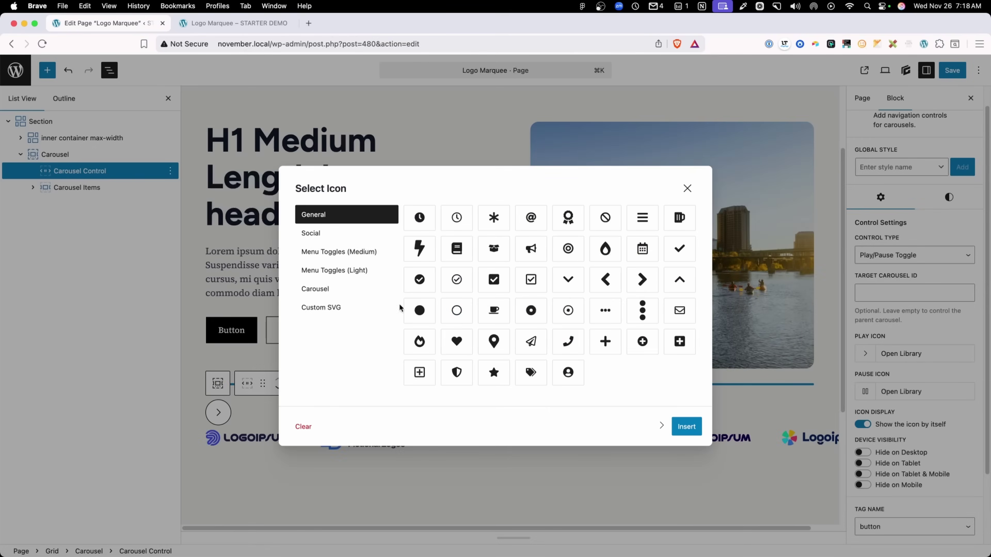
click(325, 294)
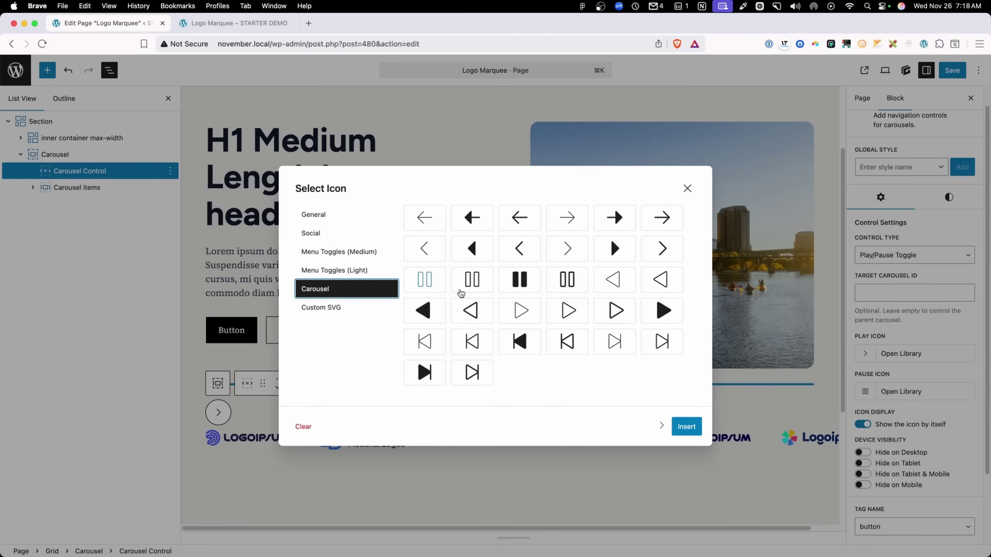
click(617, 313)
click(687, 426)
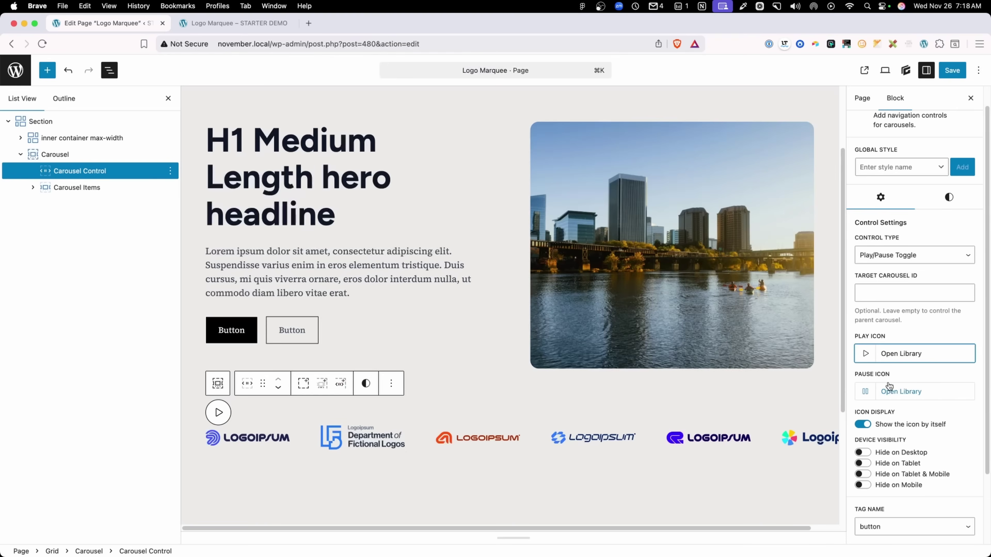
- Set the outlined Carousel-library pause icon and save the page
click(885, 390)
click(328, 288)
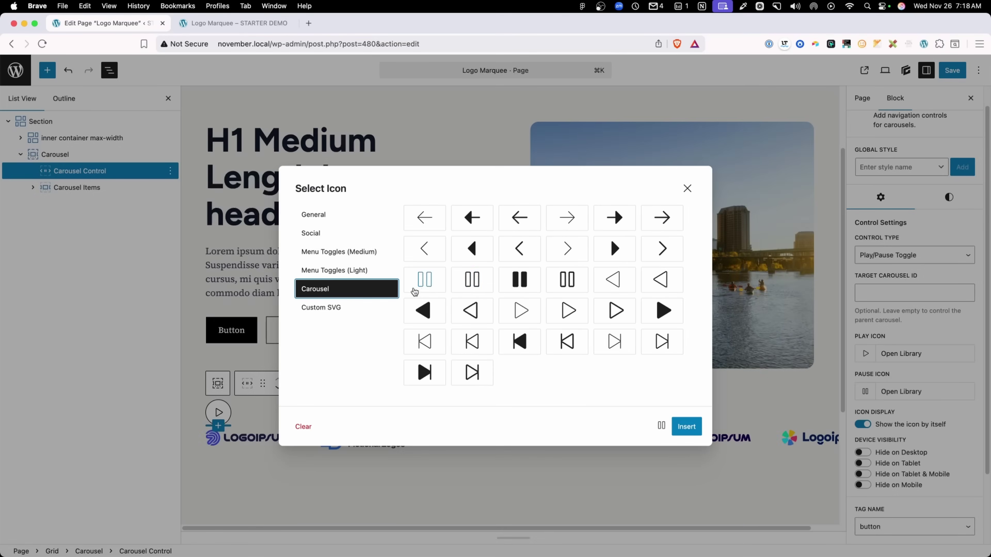
click(486, 289)
click(687, 426)
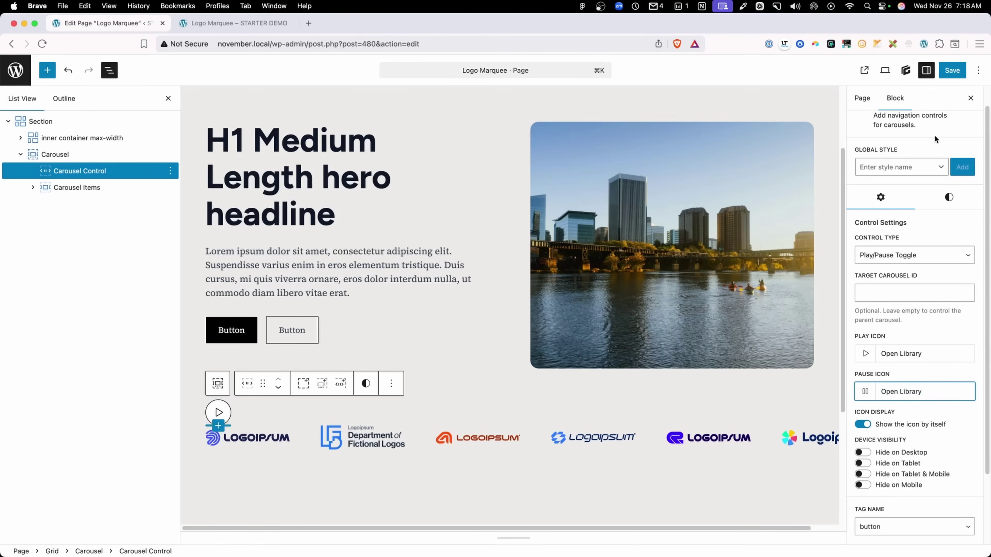
key(super+s)
- Reload the live page, then pause and resume the logo marquee with the toggle button
click(253, 26)
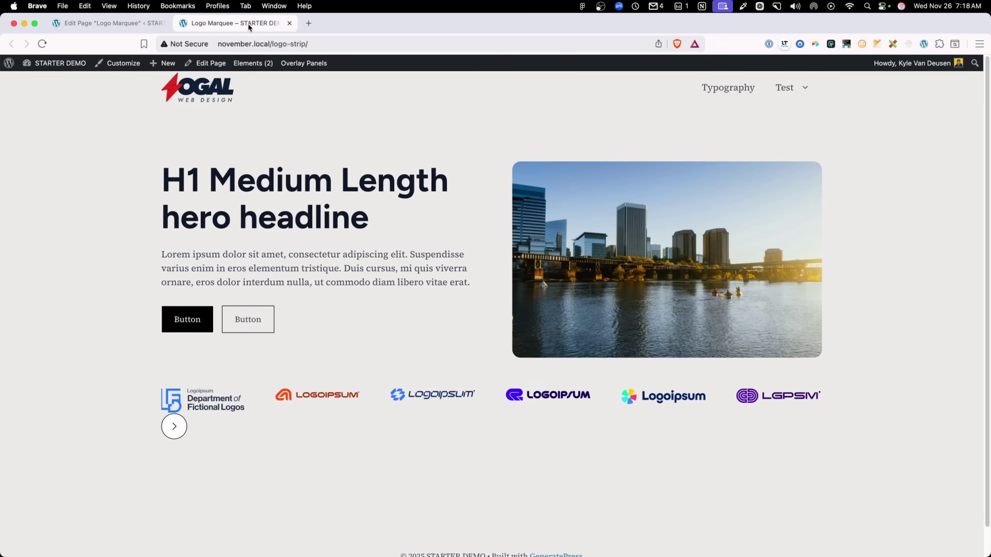
key(super+r)
click(174, 401)
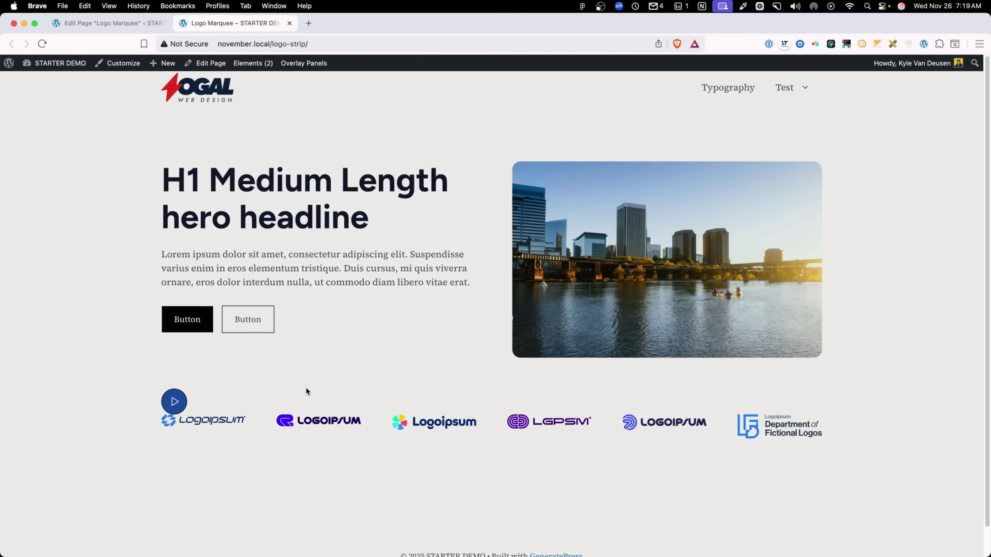
click(176, 402)
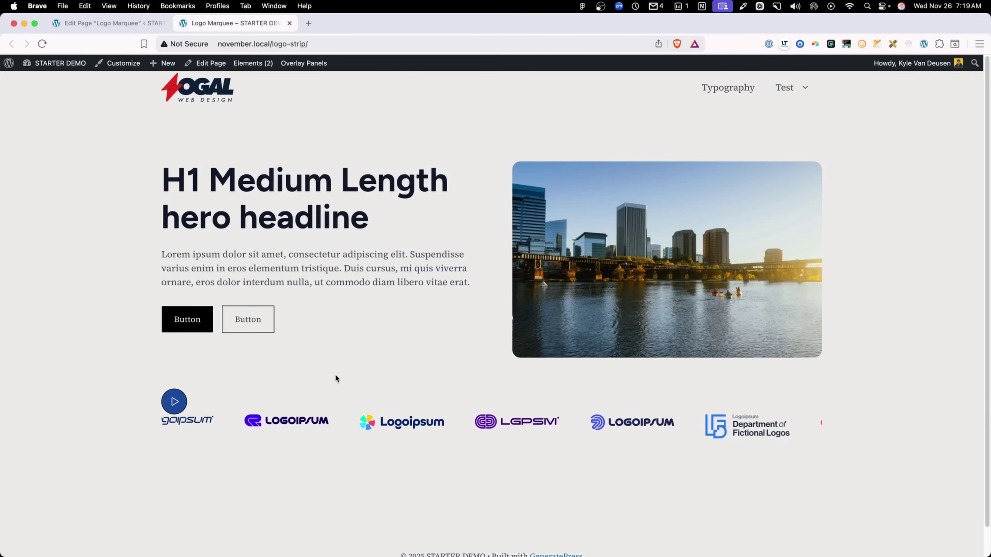